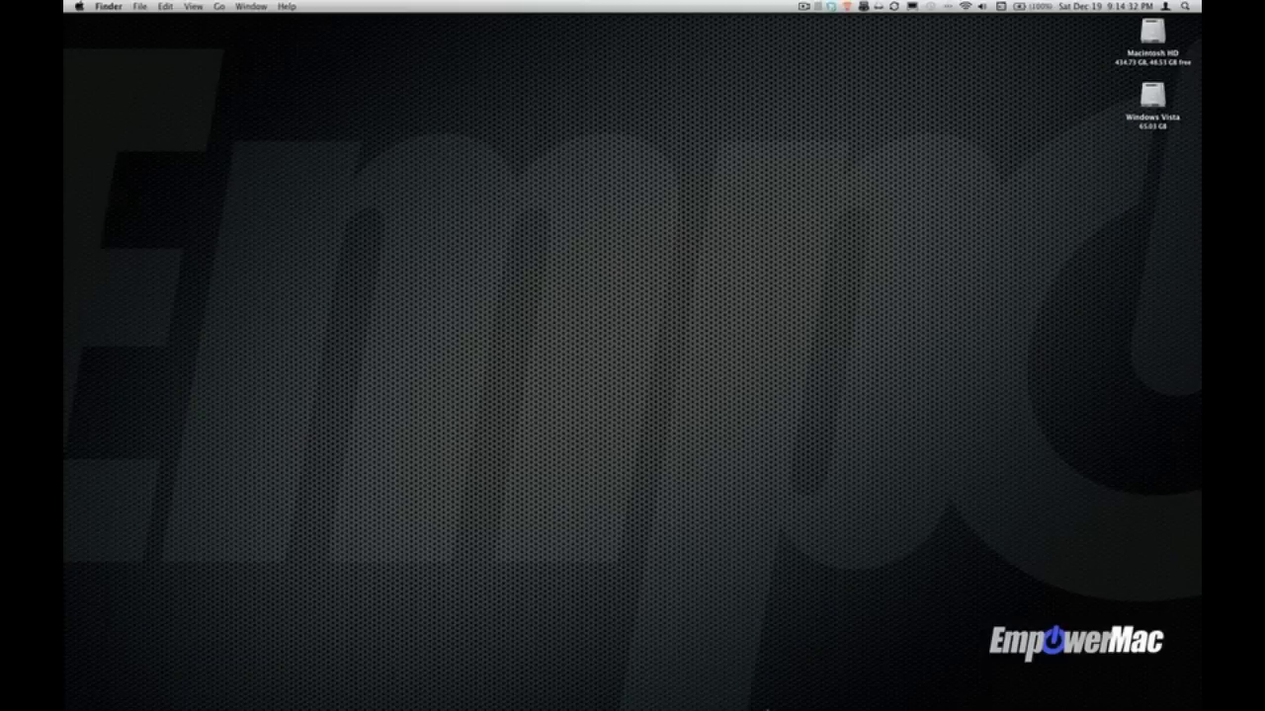
Launch GarageBand from the Dock to open its default Grand Piano project, My Song 25.
mouse_move(758, 702)
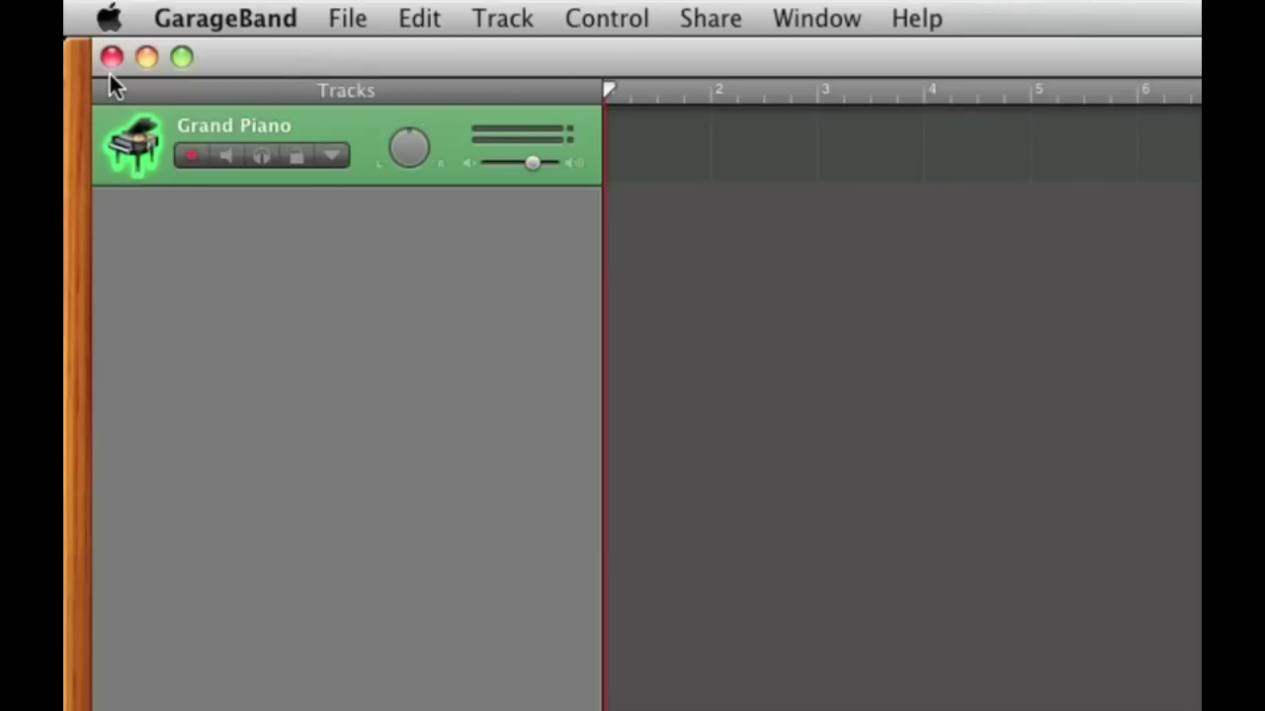
Close the piano project and create My Song 26 from the iPhone Ringtone Example Ringtone template.
click(112, 56)
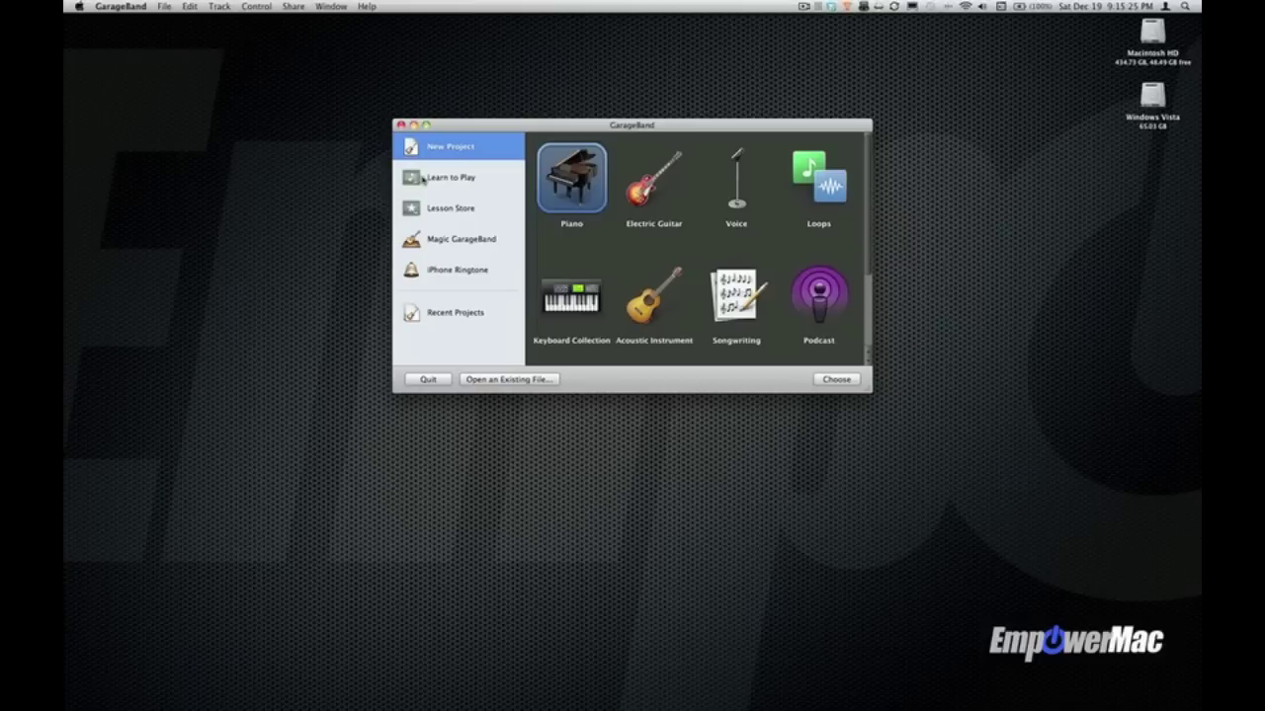
click(443, 274)
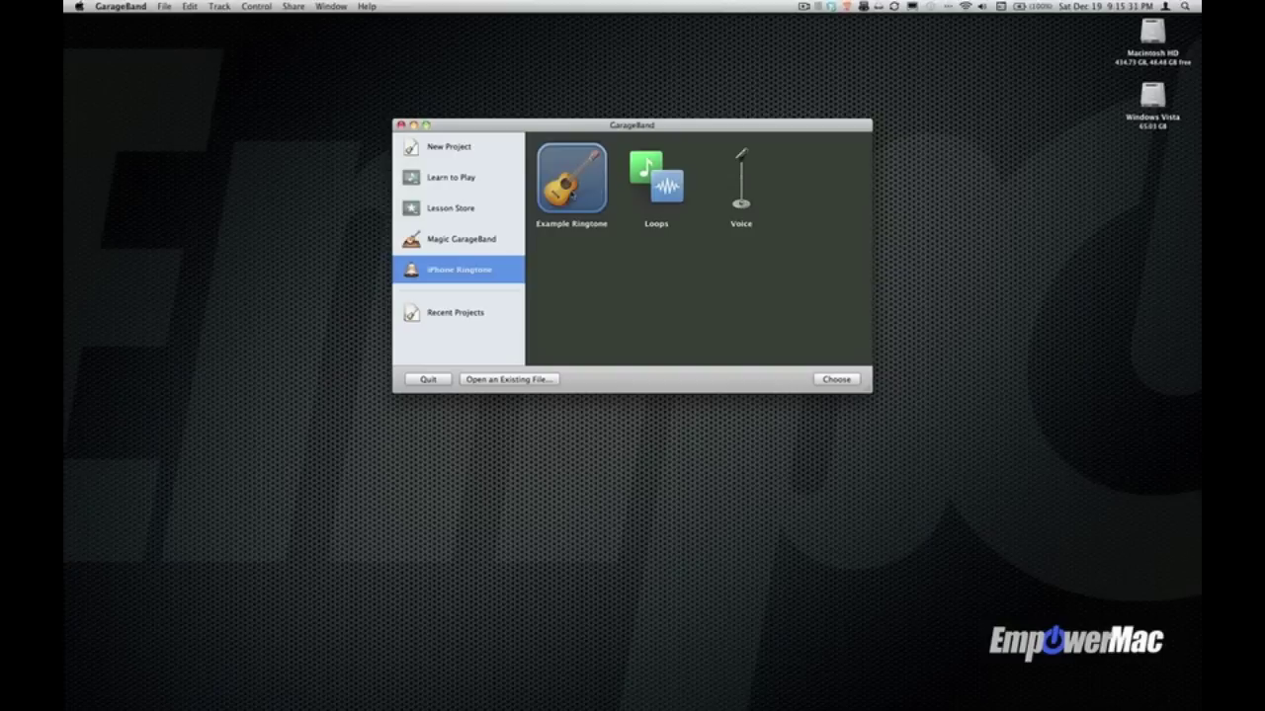
click(844, 383)
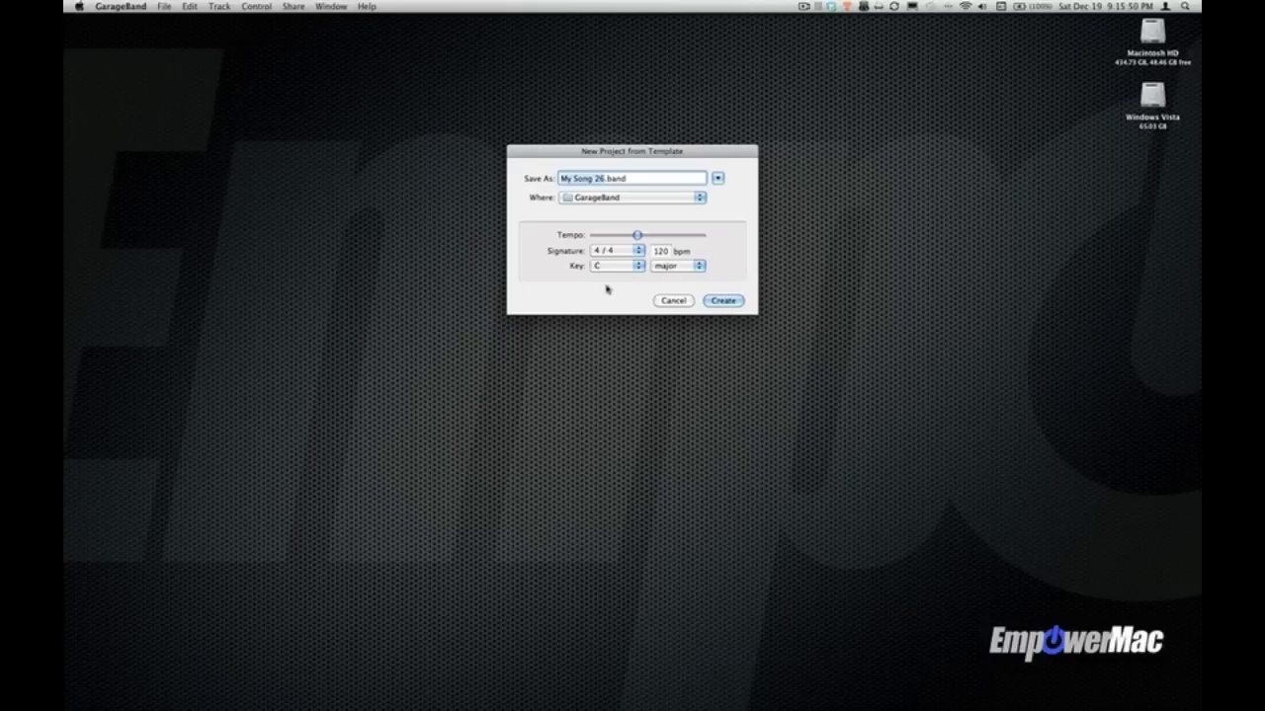
click(724, 301)
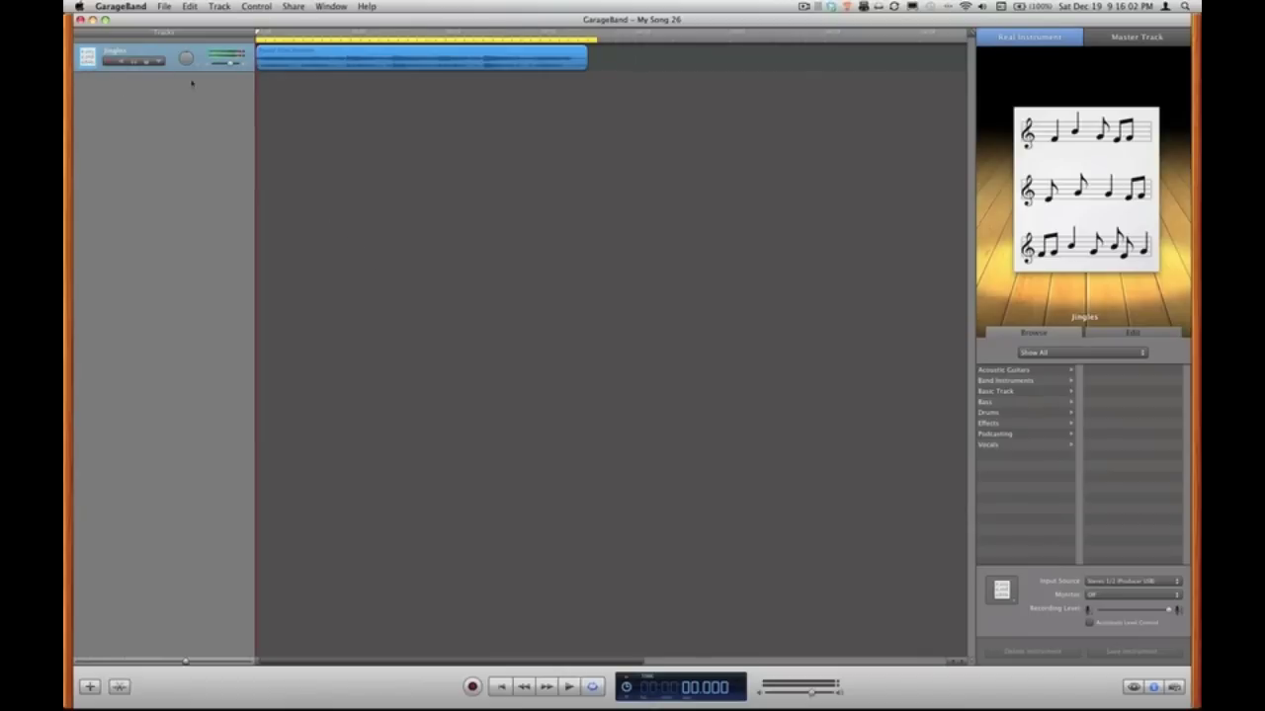
Preview the example ringtone, then delete the Jingles track so the project has no tracks.
key(space)
key(space)
click(224, 6)
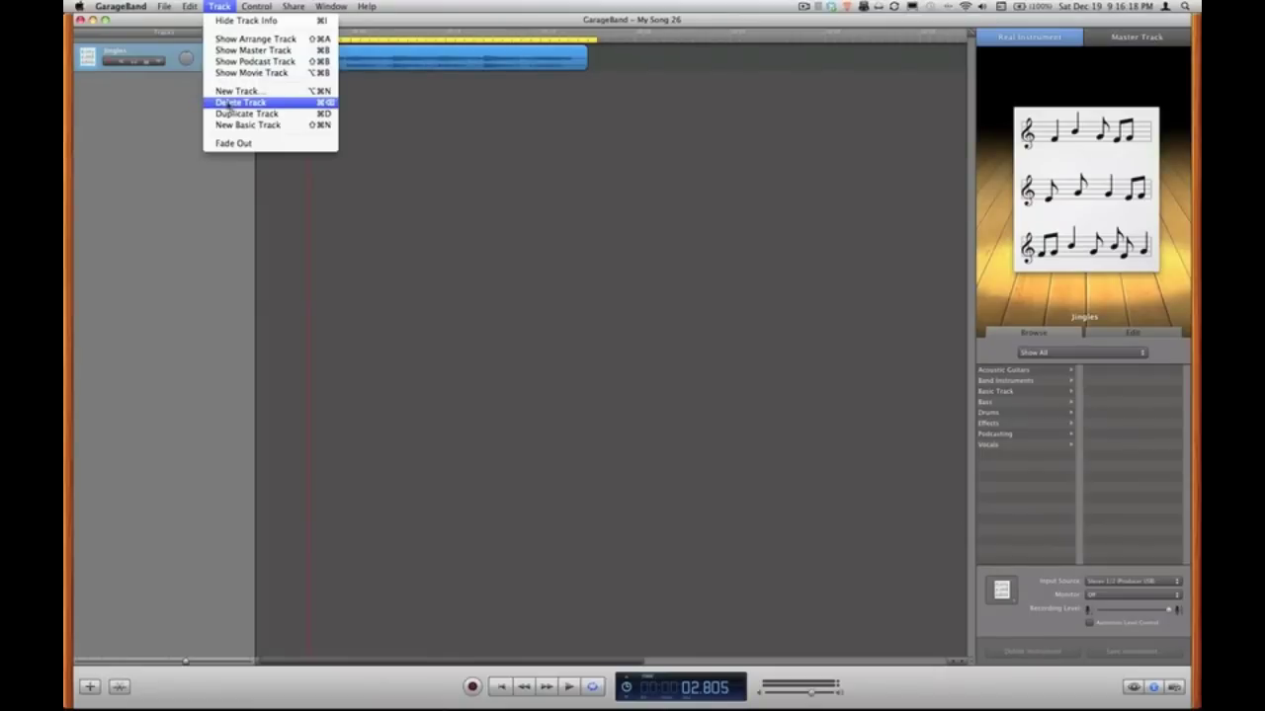
click(227, 103)
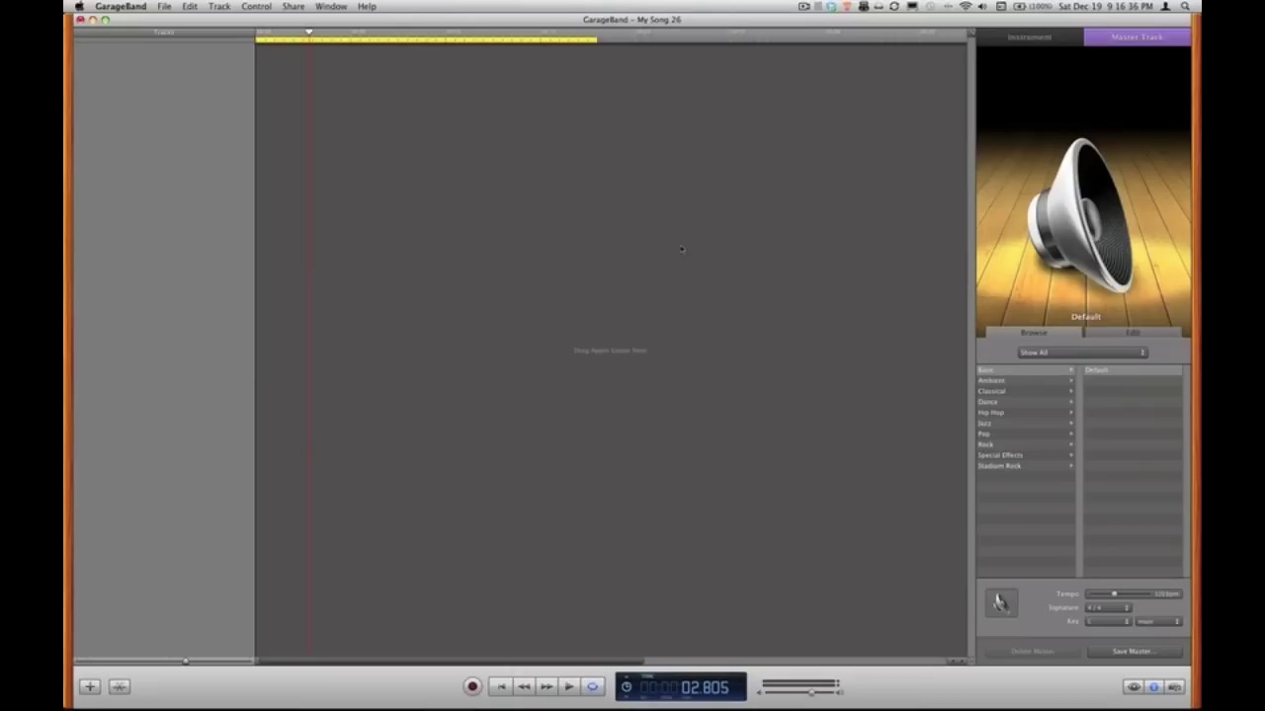
mouse_move(986, 221)
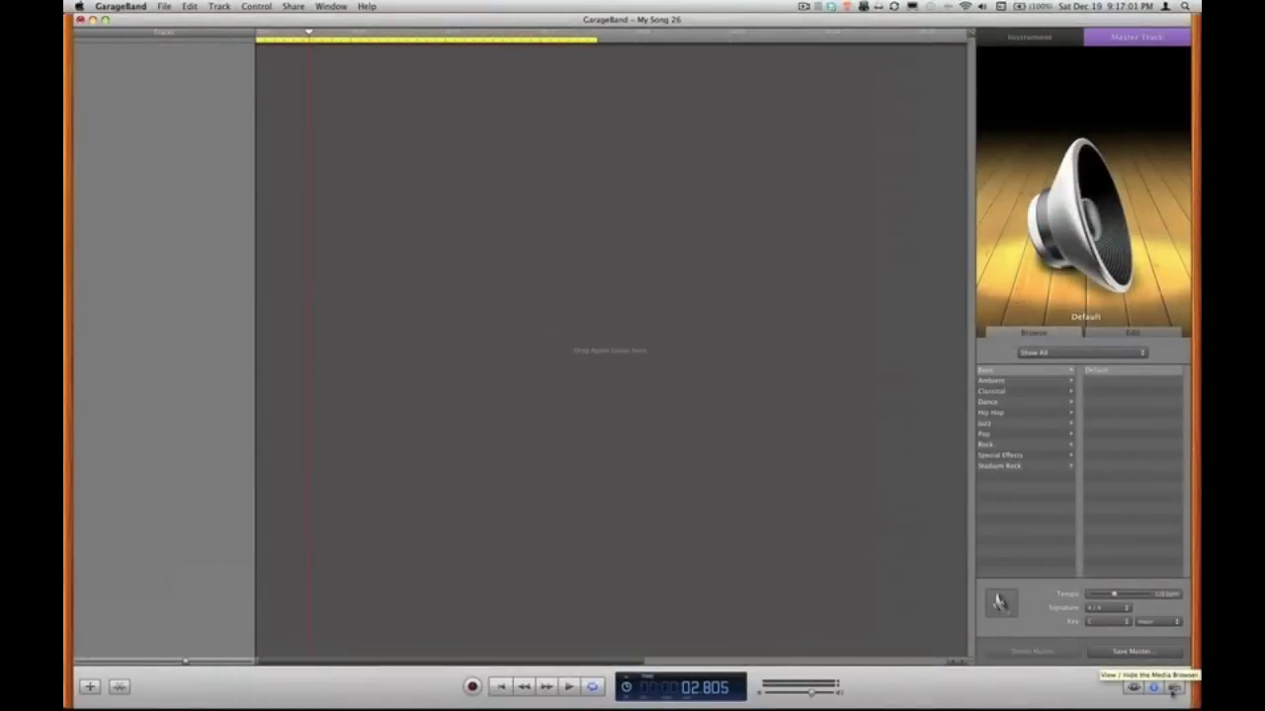
Show the Media Browser's Audio > iTunes library and browse through its song list.
click(1151, 657)
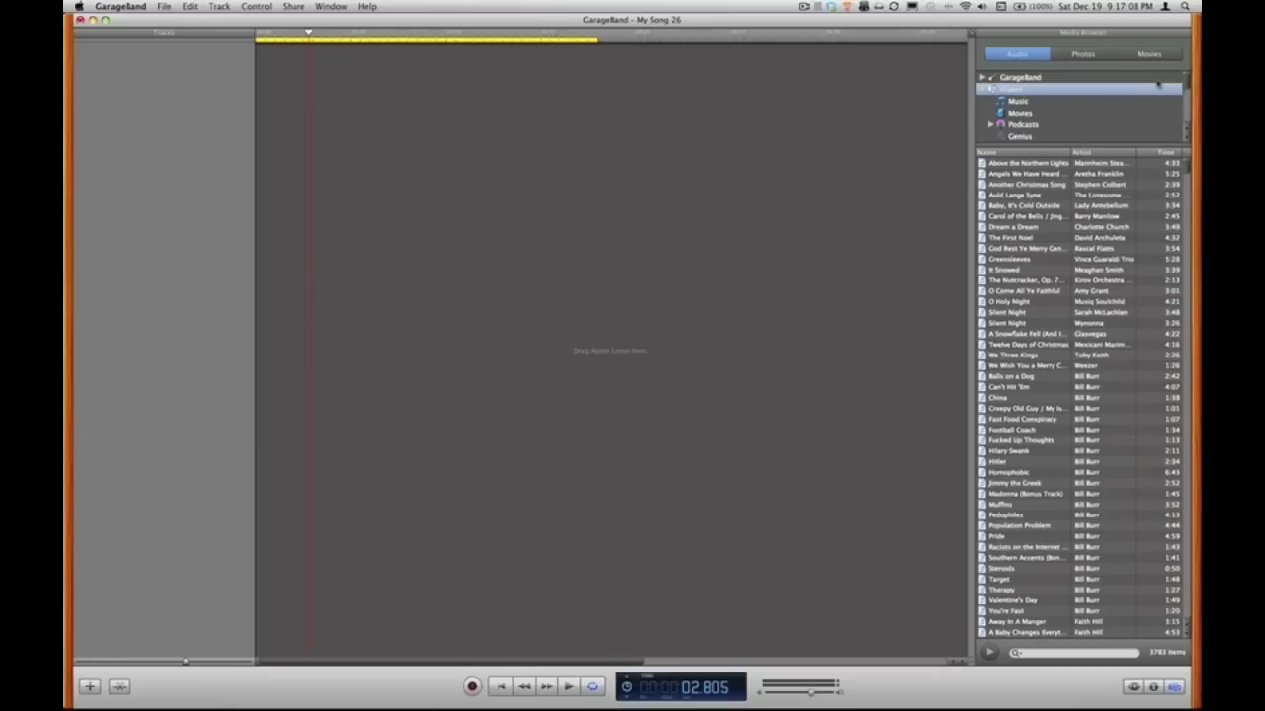
click(1027, 57)
scroll(1029, 113, down, 5)
scroll(1029, 113, up, 5)
drag(1081, 145, 1080, 85)
scroll(1065, 295, down, 15)
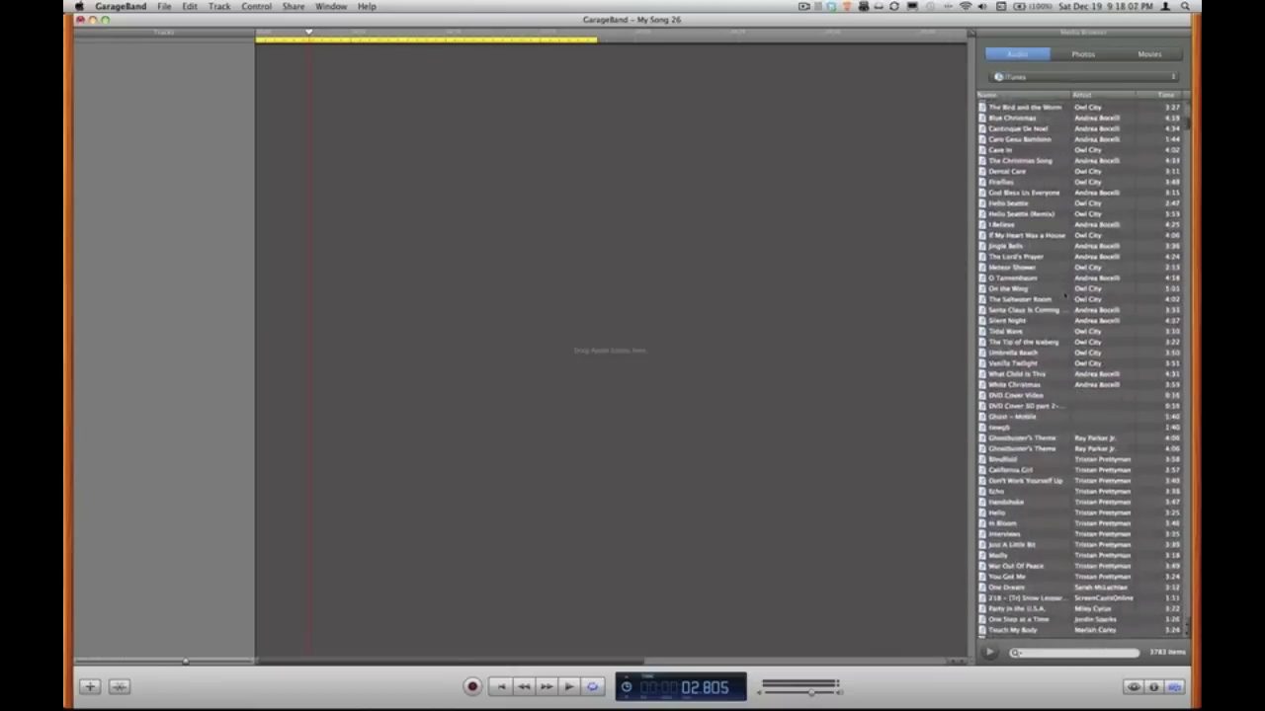
scroll(1064, 297, down, 20)
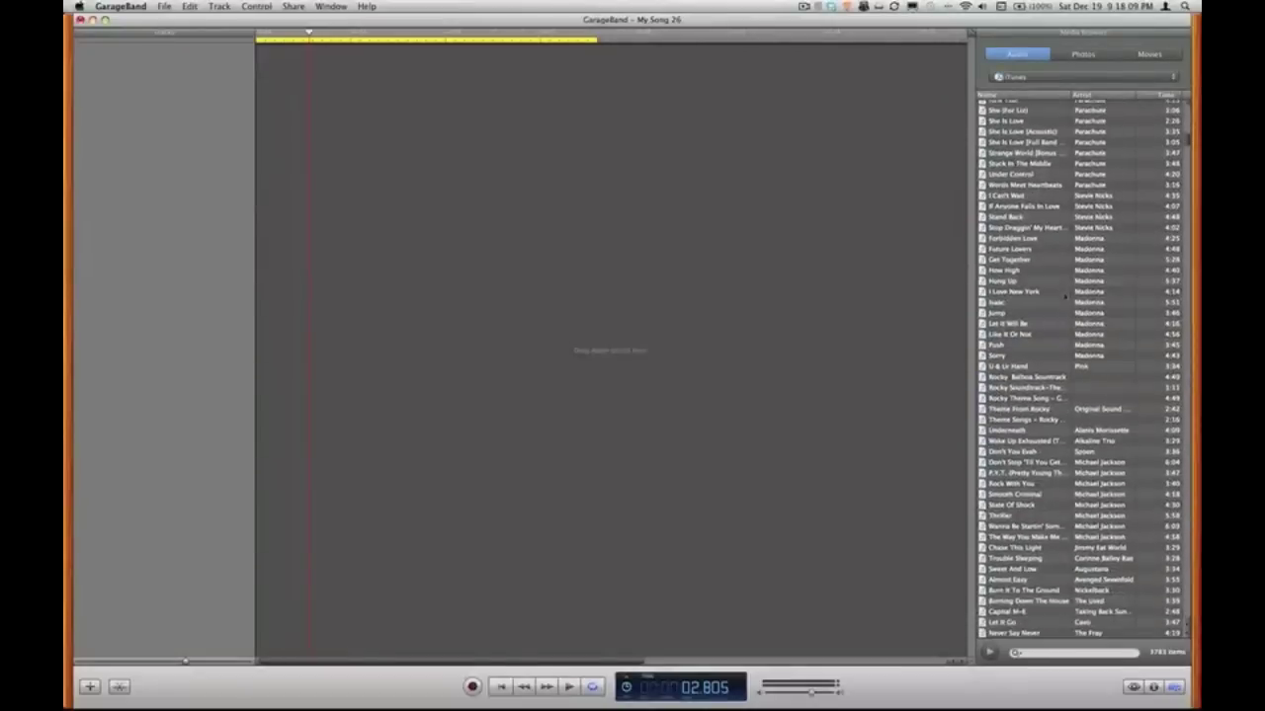
scroll(1065, 296, down, 20)
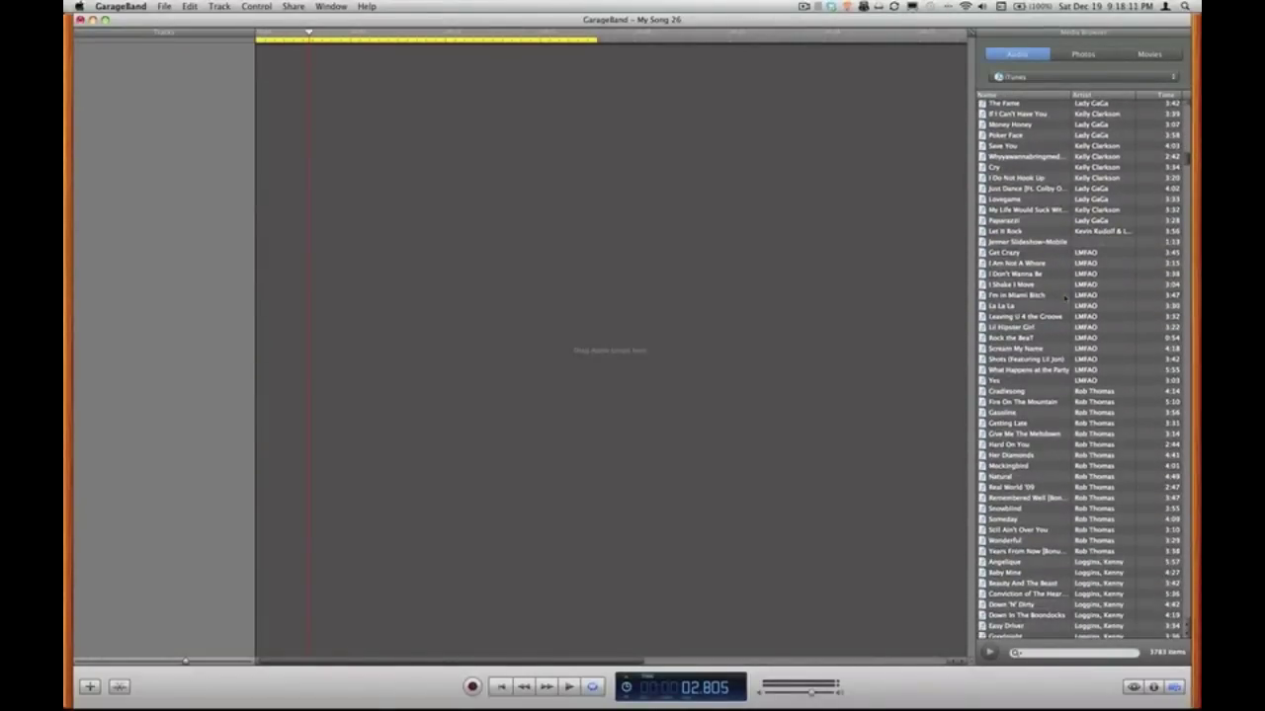
scroll(1065, 297, down, 20)
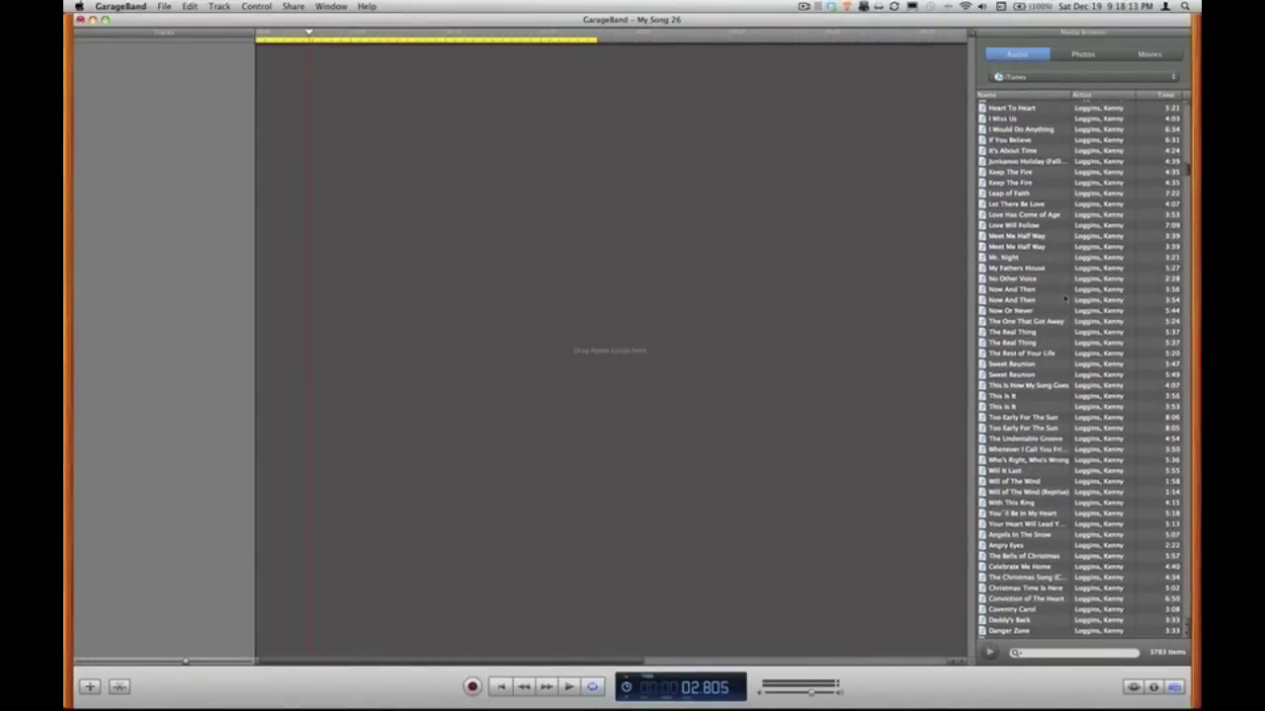
scroll(1065, 298, down, 5)
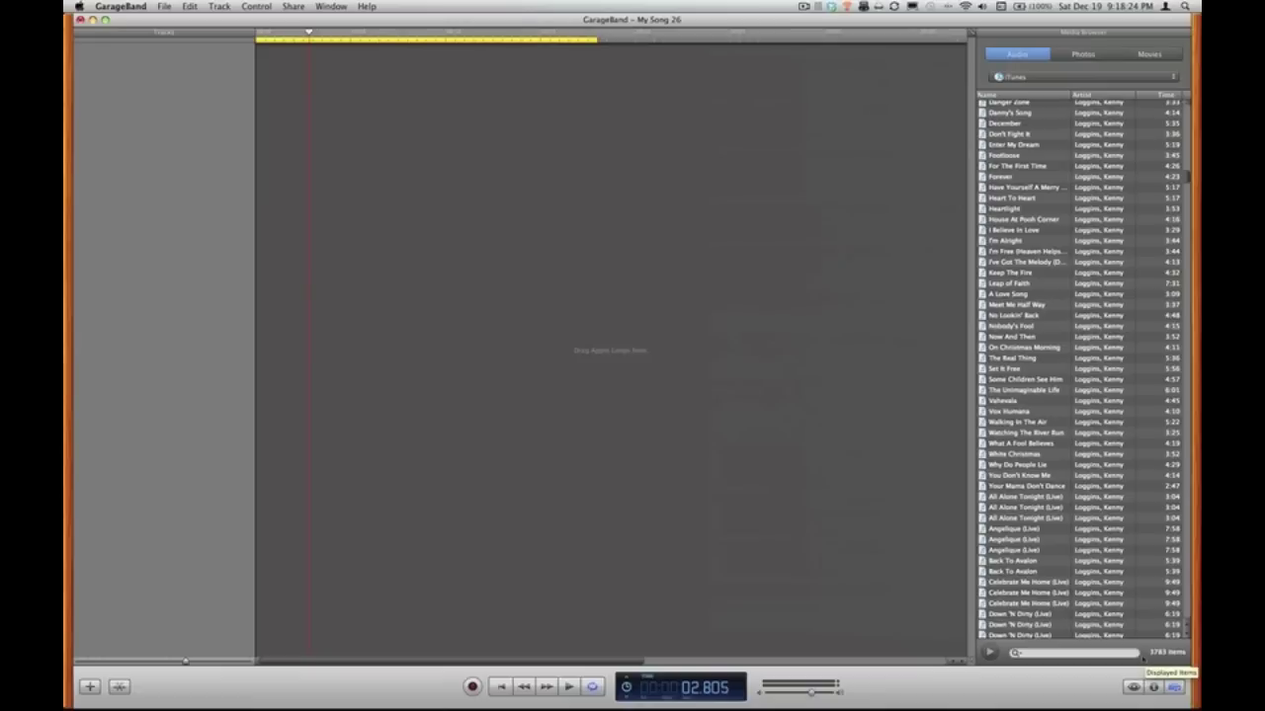
Search the iTunes library for 'firefl' and select the song Fireflies.
click(1098, 654)
text(firefl)
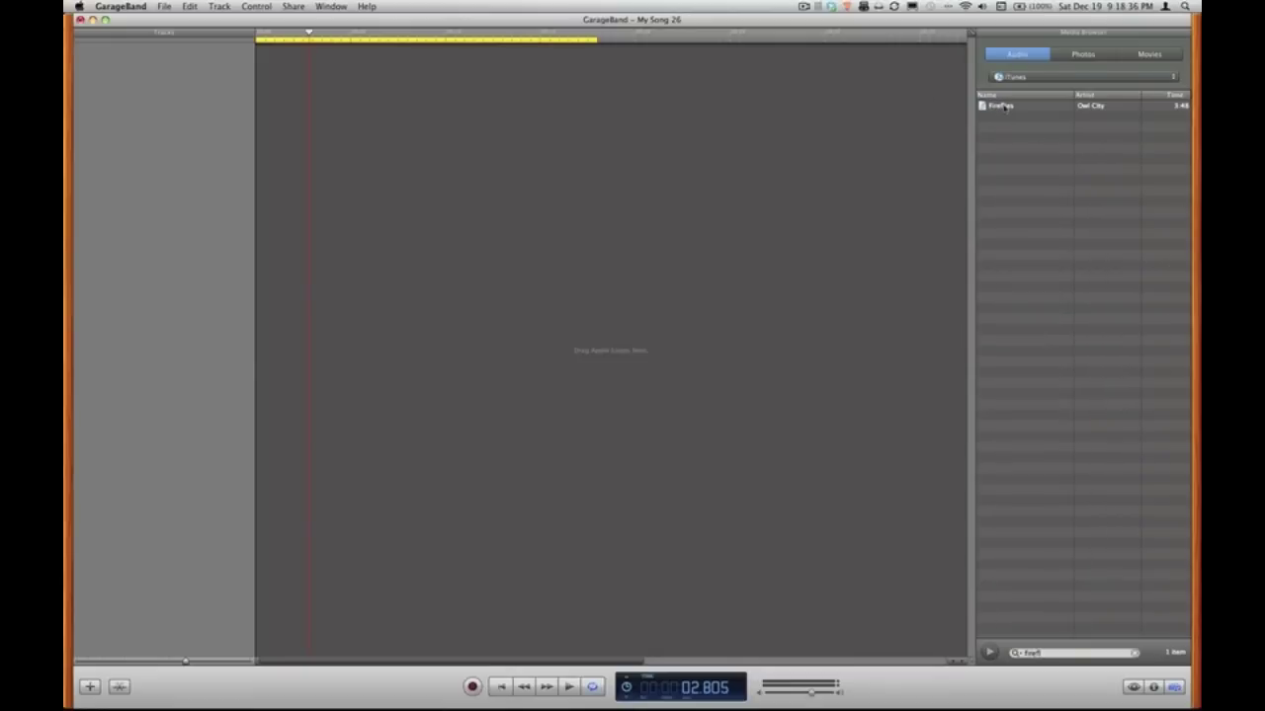
click(1006, 108)
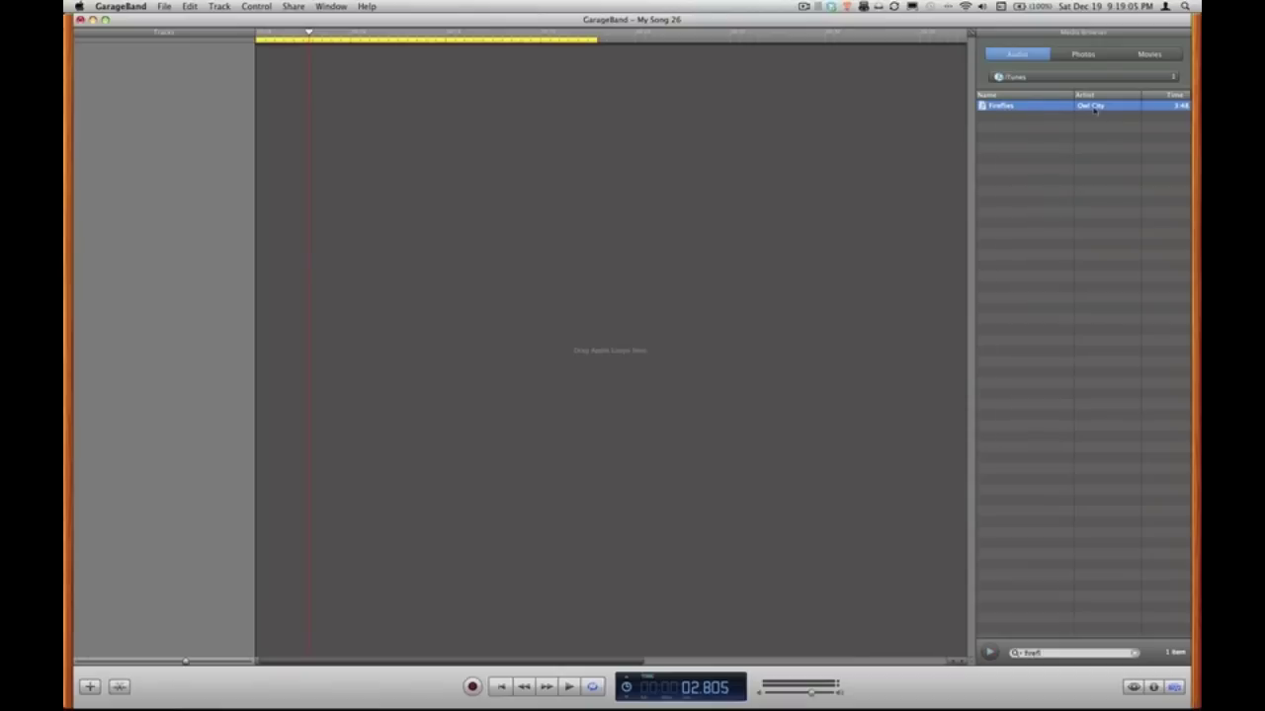
Drag Fireflies into the timeline as a new track, zoom out, and return to the start.
drag(1093, 110, 341, 84)
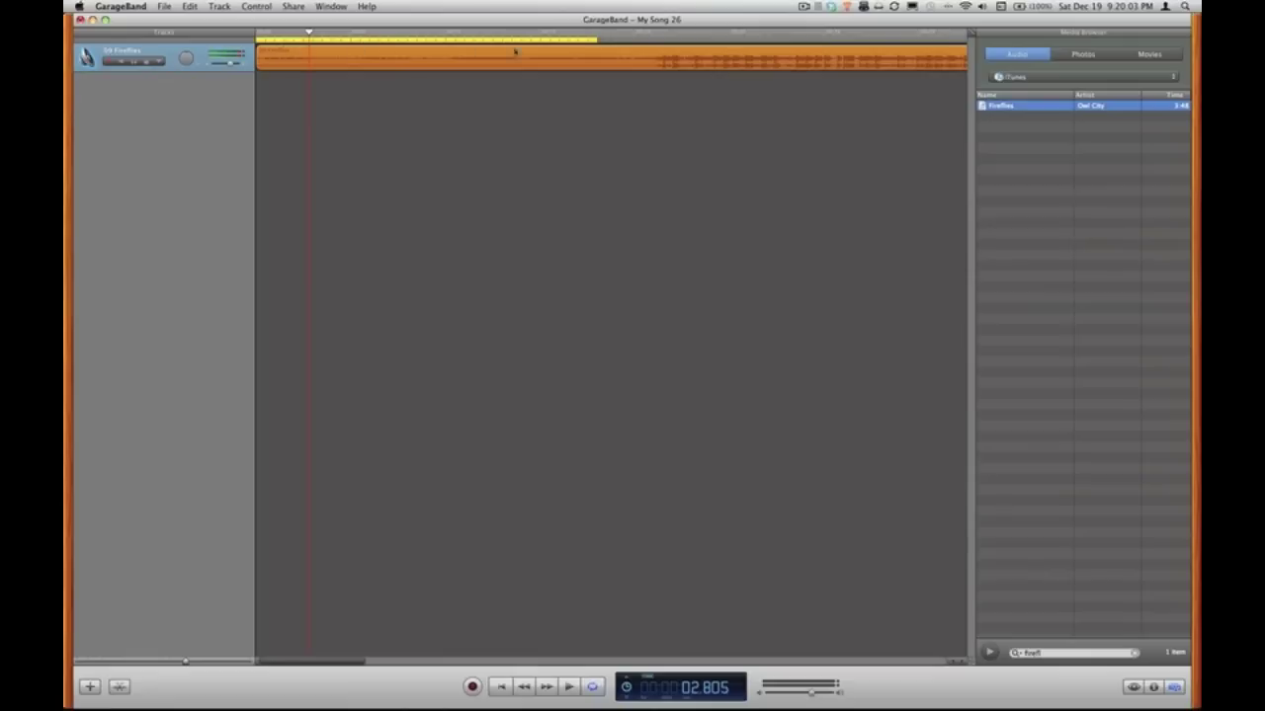
key(ctrl+Left)
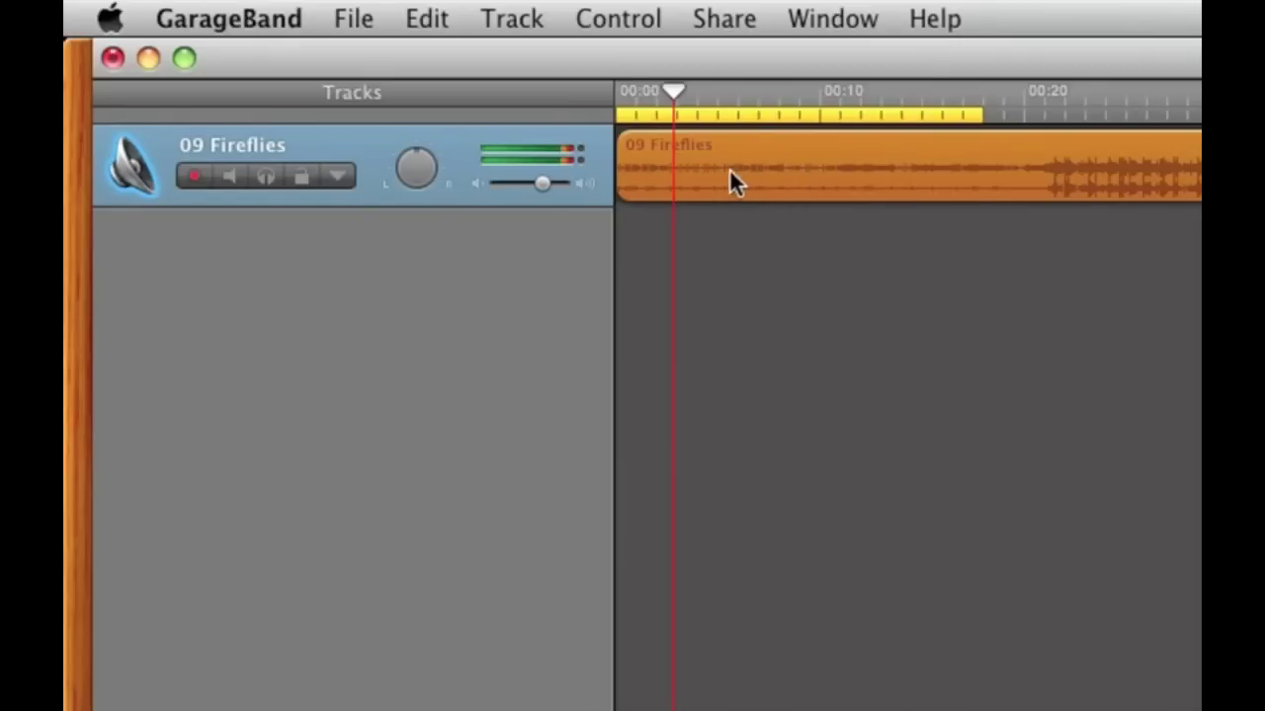
key(Return)
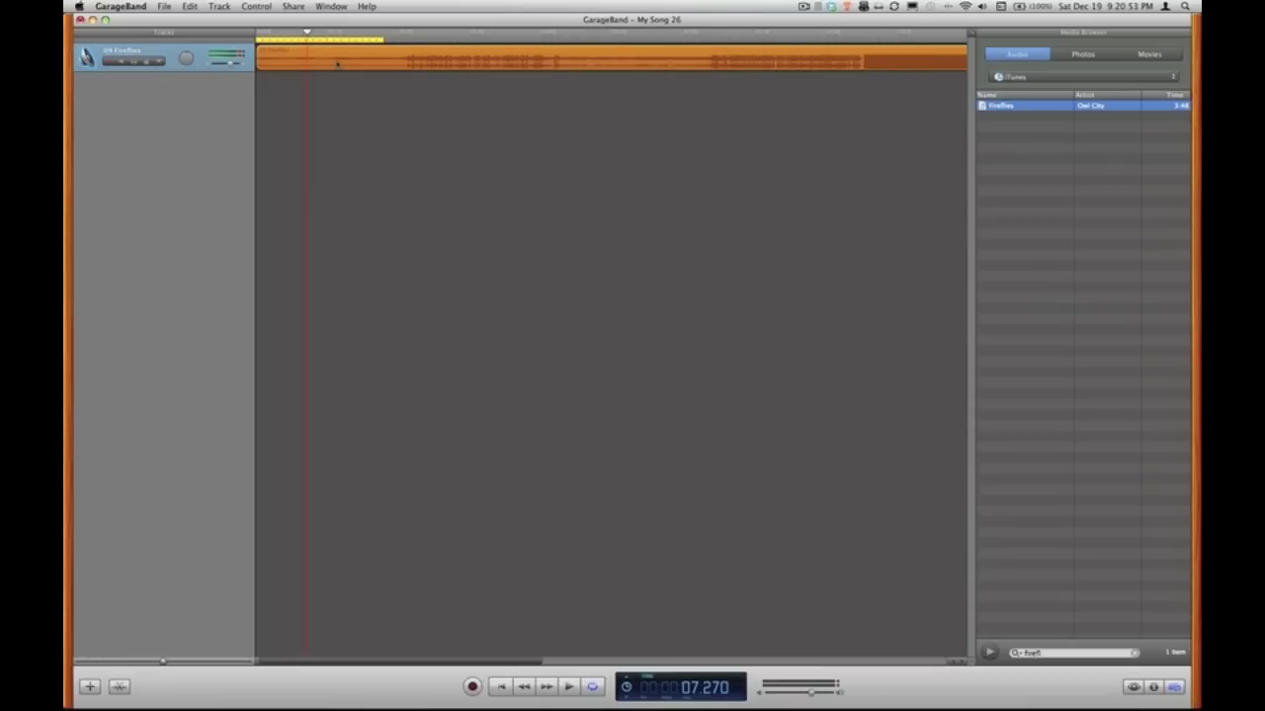
click(261, 34)
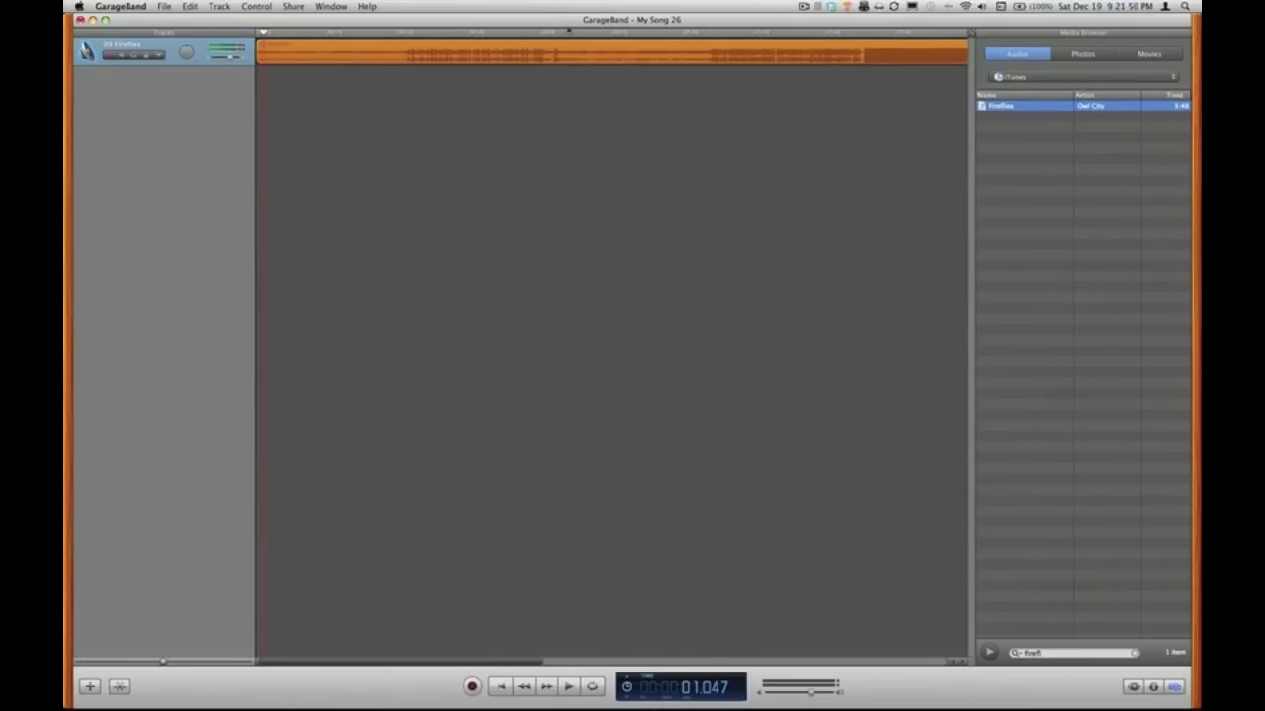
drag(277, 37, 399, 33)
key(space)
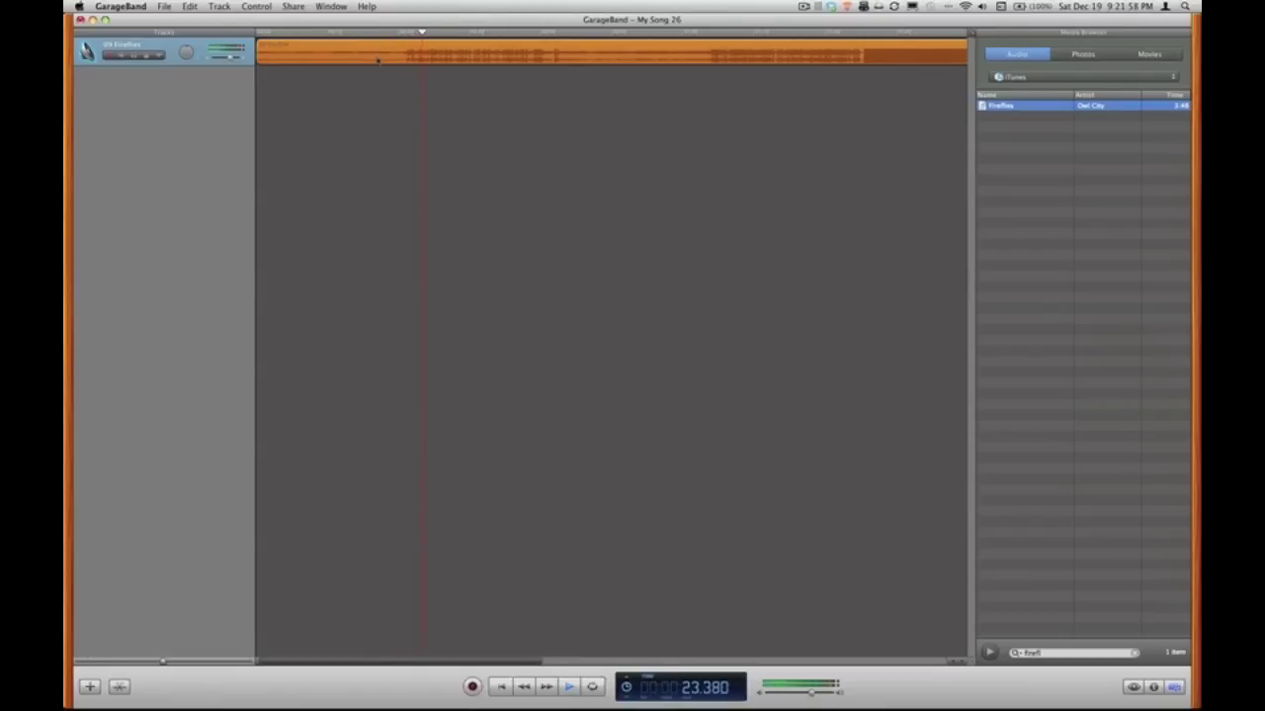
key(space)
drag(431, 32, 386, 38)
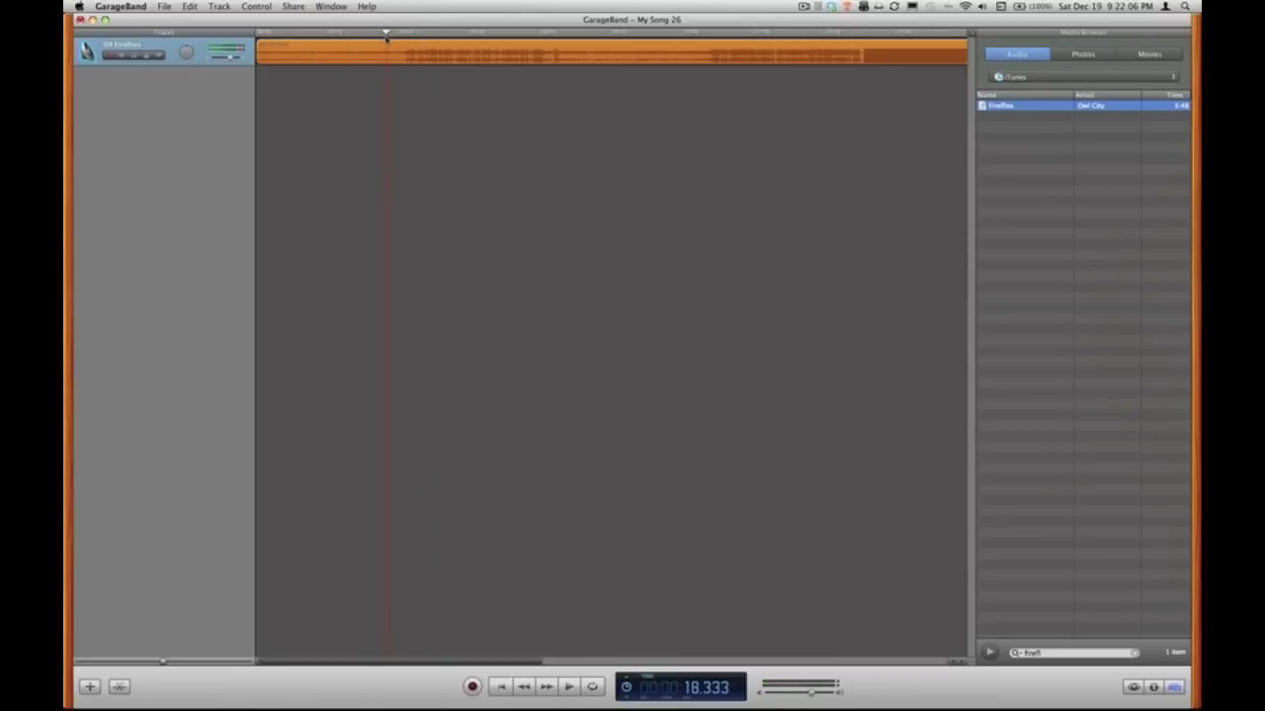
key(space)
key(space)
drag(399, 33, 396, 32)
key(space)
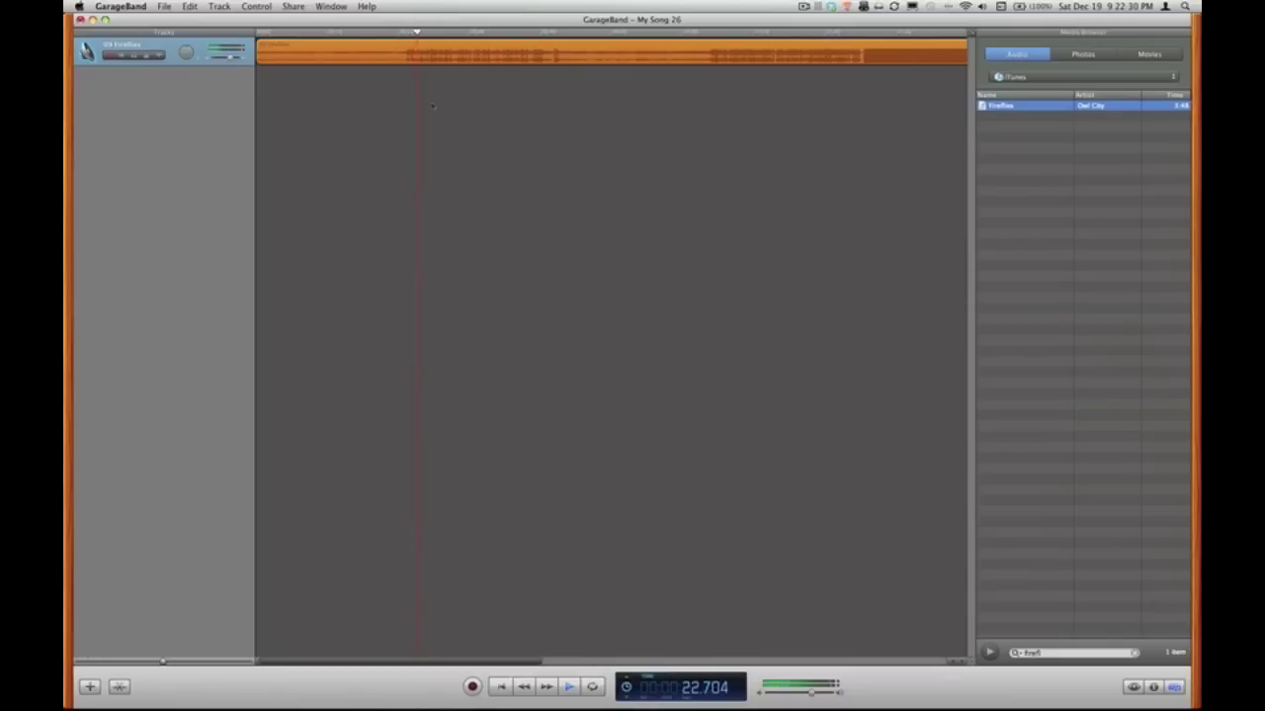
key(space)
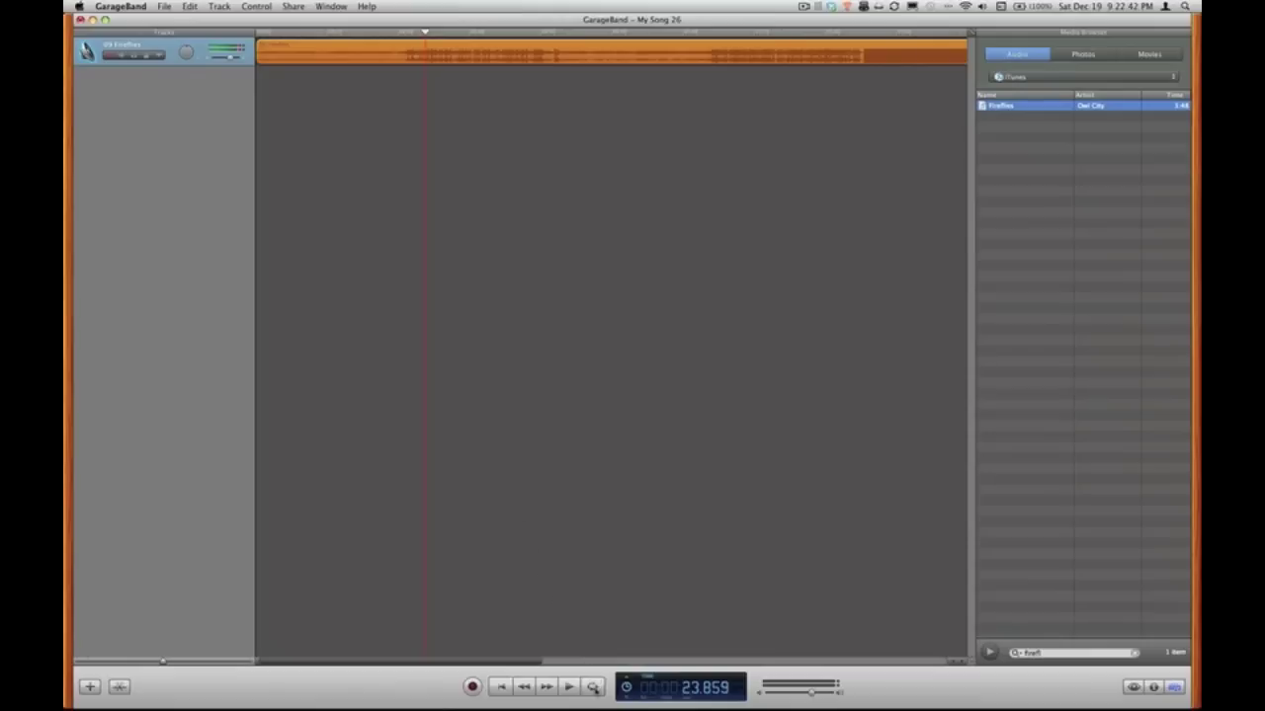
Turn on the cycle region, place its start at about 19 seconds, and preview it.
click(593, 687)
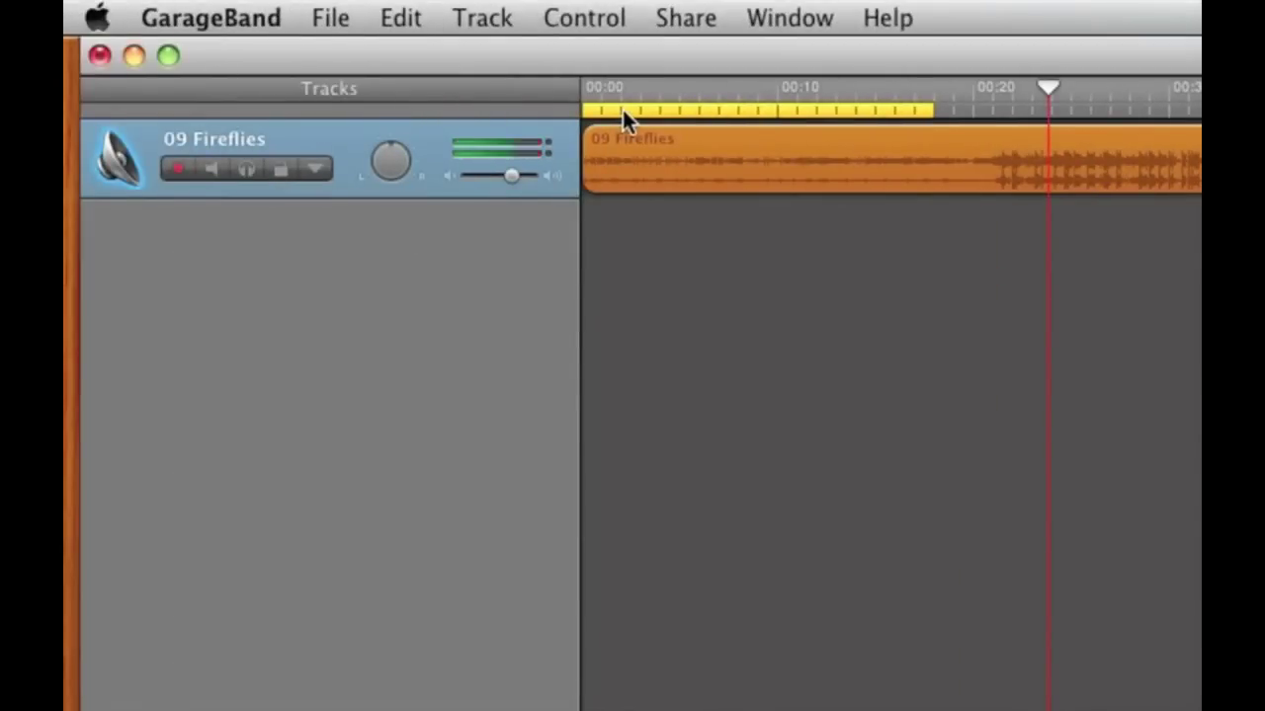
drag(622, 109, 980, 123)
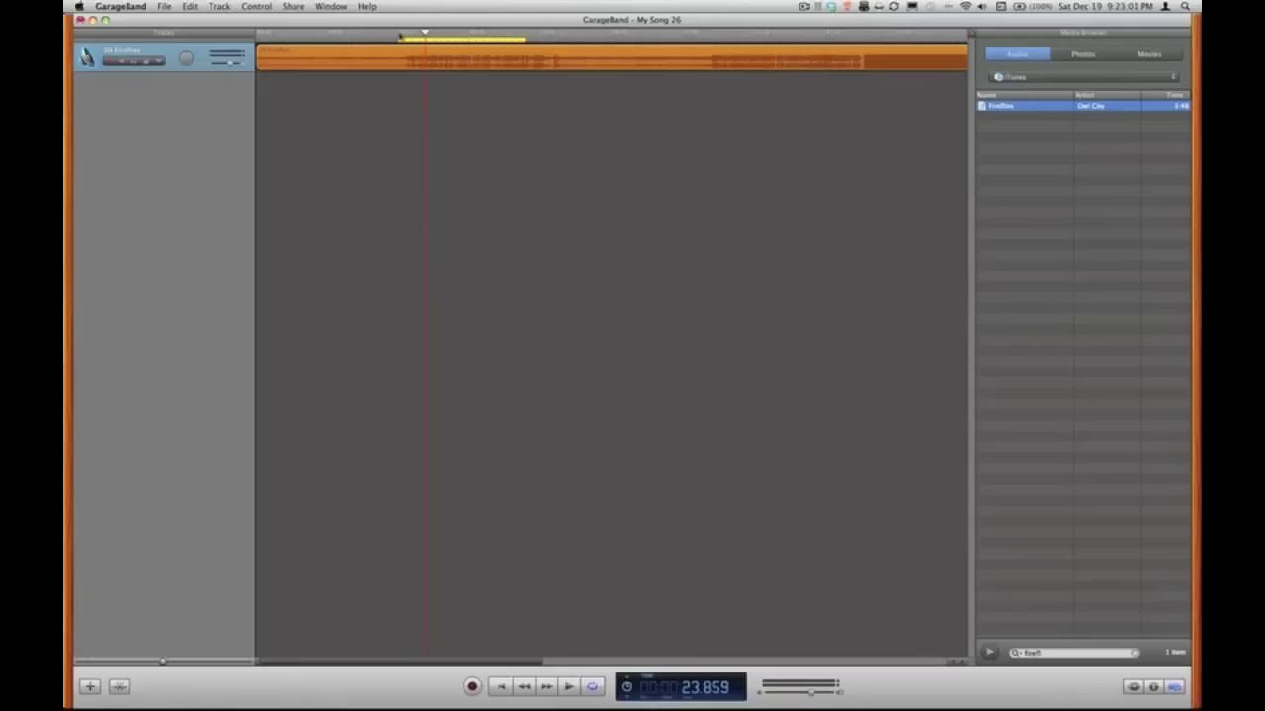
click(400, 36)
key(space)
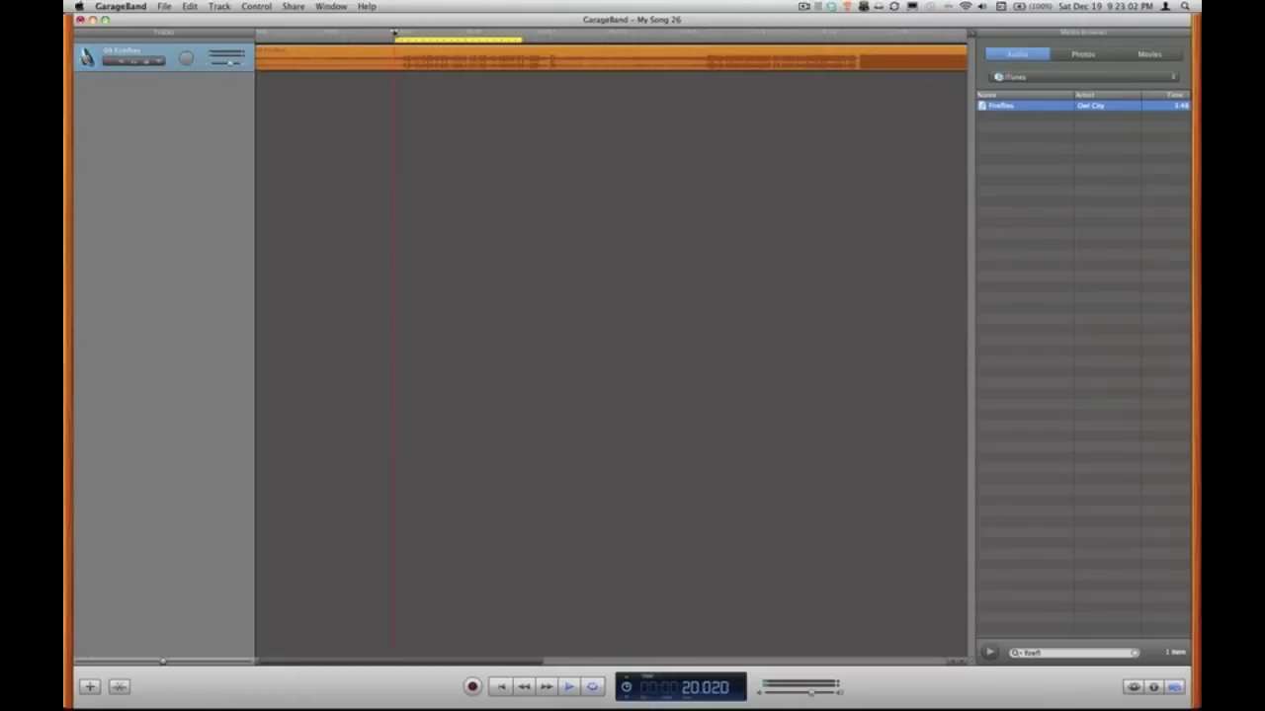
key(space)
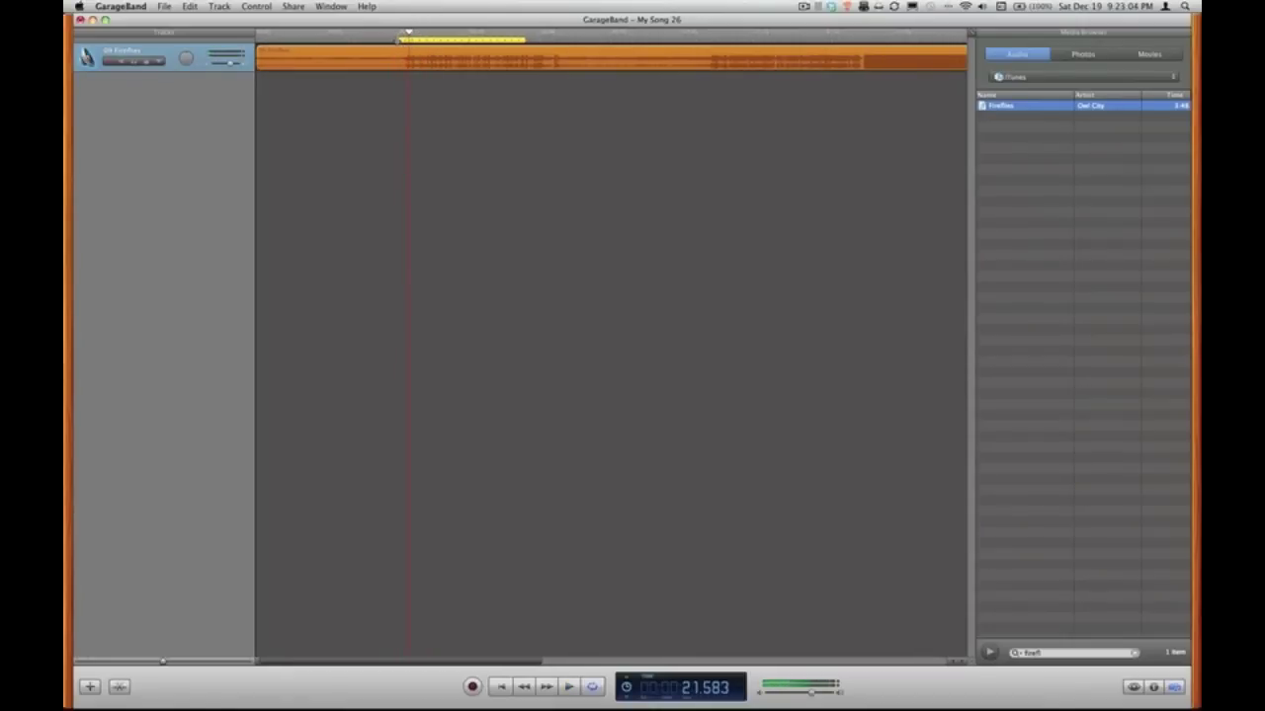
mouse_move(403, 40)
mouse_down()
mouse_move(343, 40)
mouse_move(399, 39)
mouse_up()
key(space)
key(space)
key(space)
key(space)
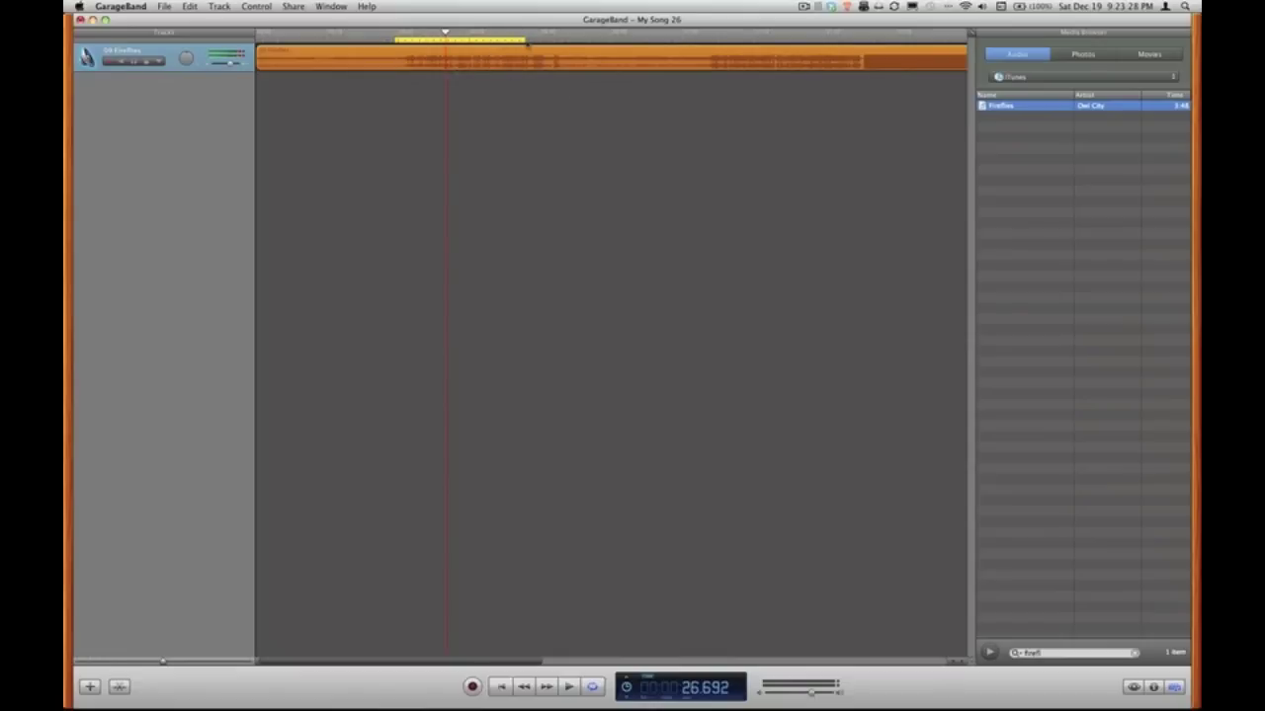
Extend the cycle region to just past the one-minute mark and preview its later part.
drag(525, 41, 690, 43)
key(space)
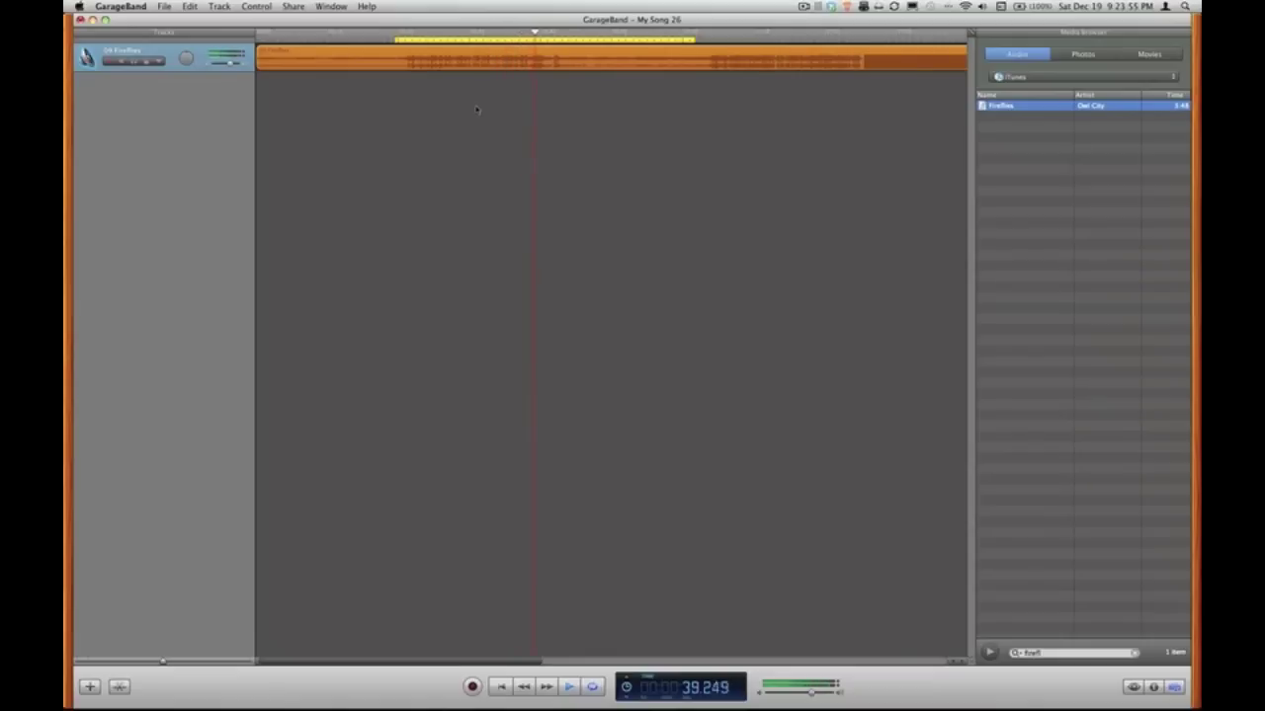
key(space)
key(space)
click(576, 36)
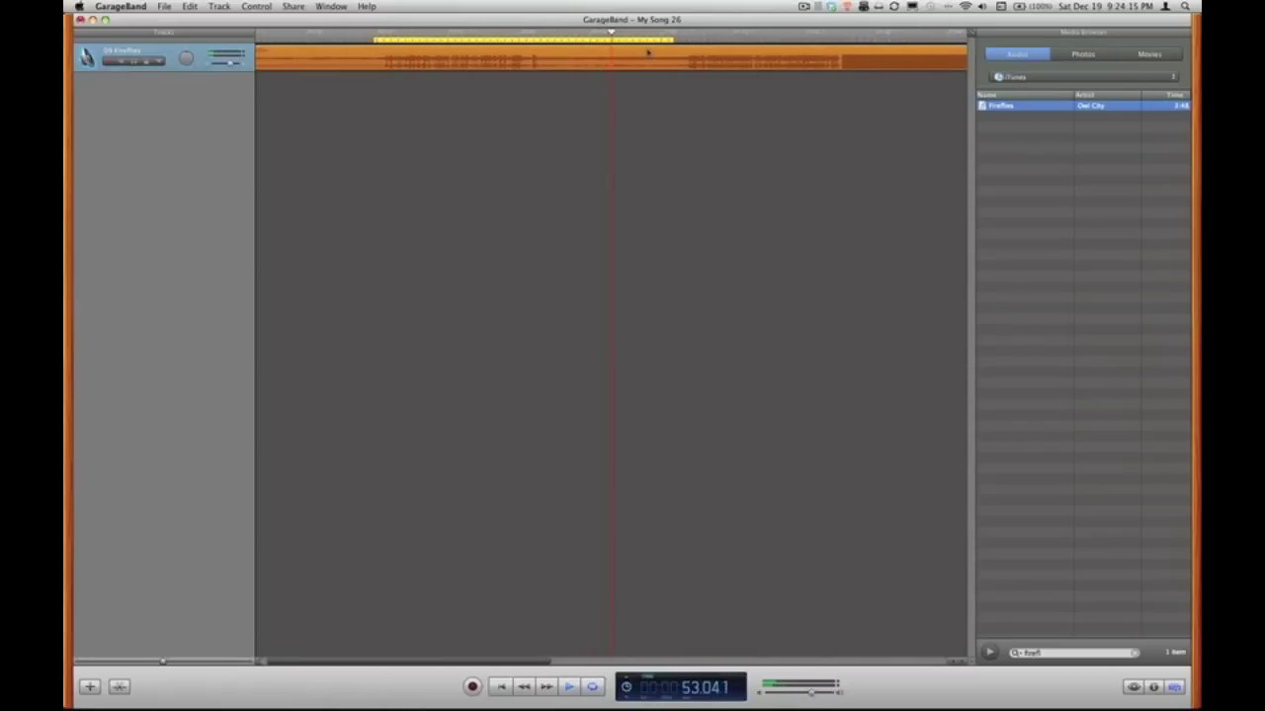
key(space)
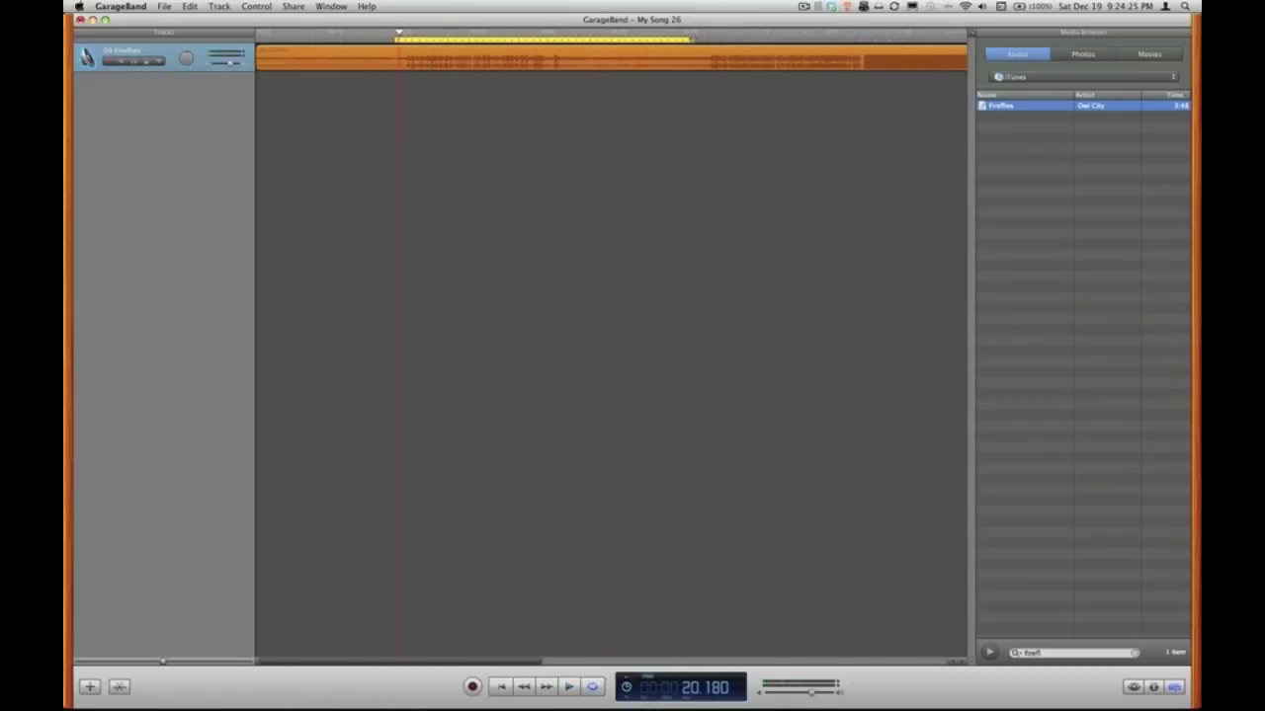
key(space)
click(692, 36)
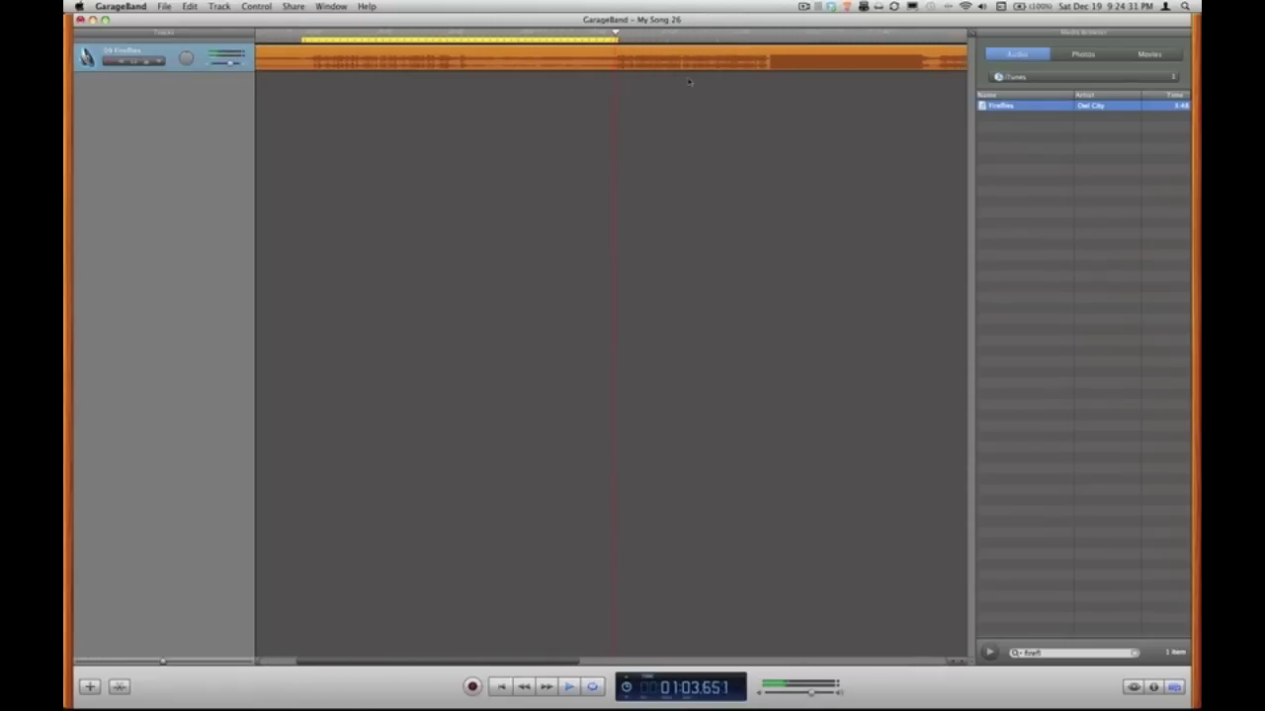
key(space)
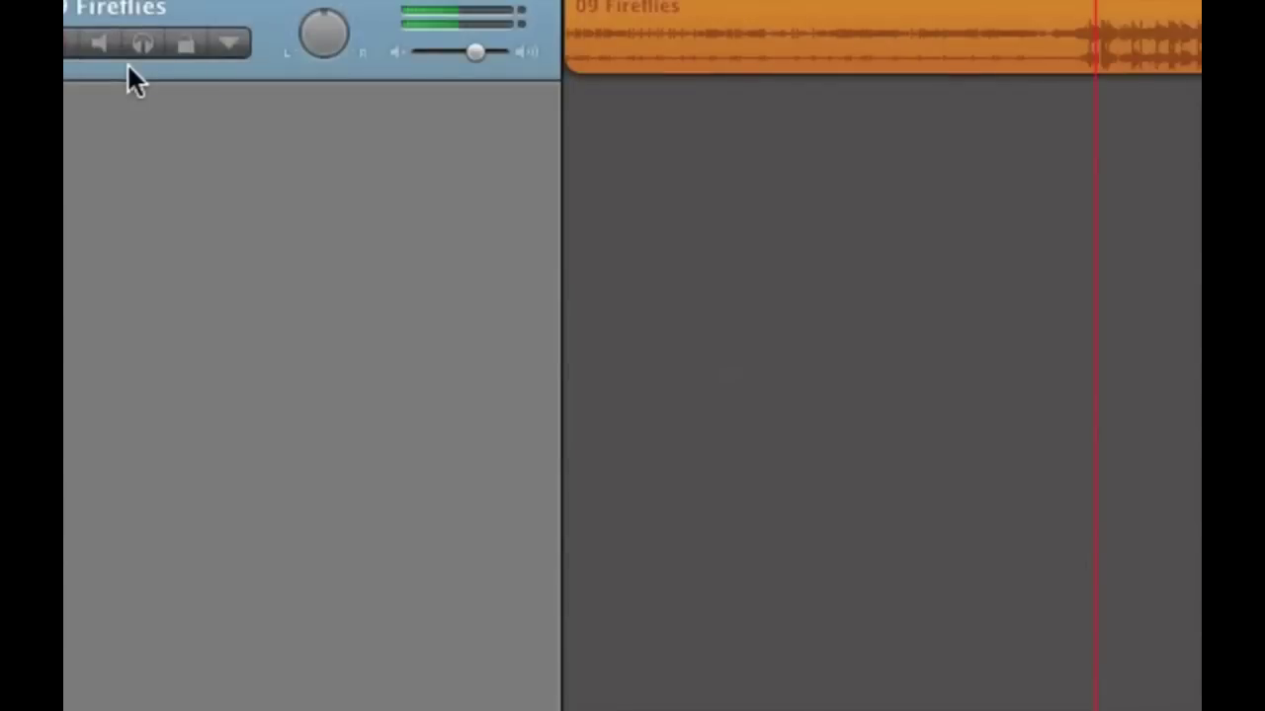
Add a volume fade-in on Fireflies, rising from -144 dB to full volume near the cycle start.
click(227, 48)
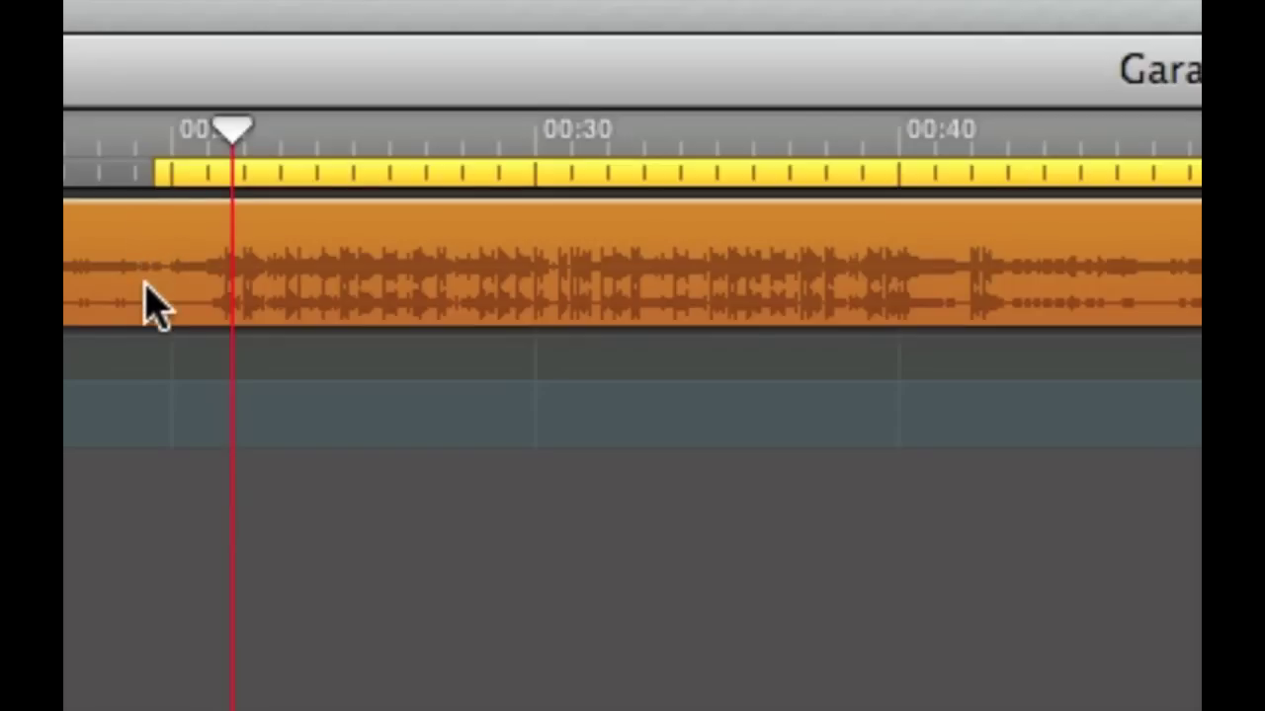
click(170, 382)
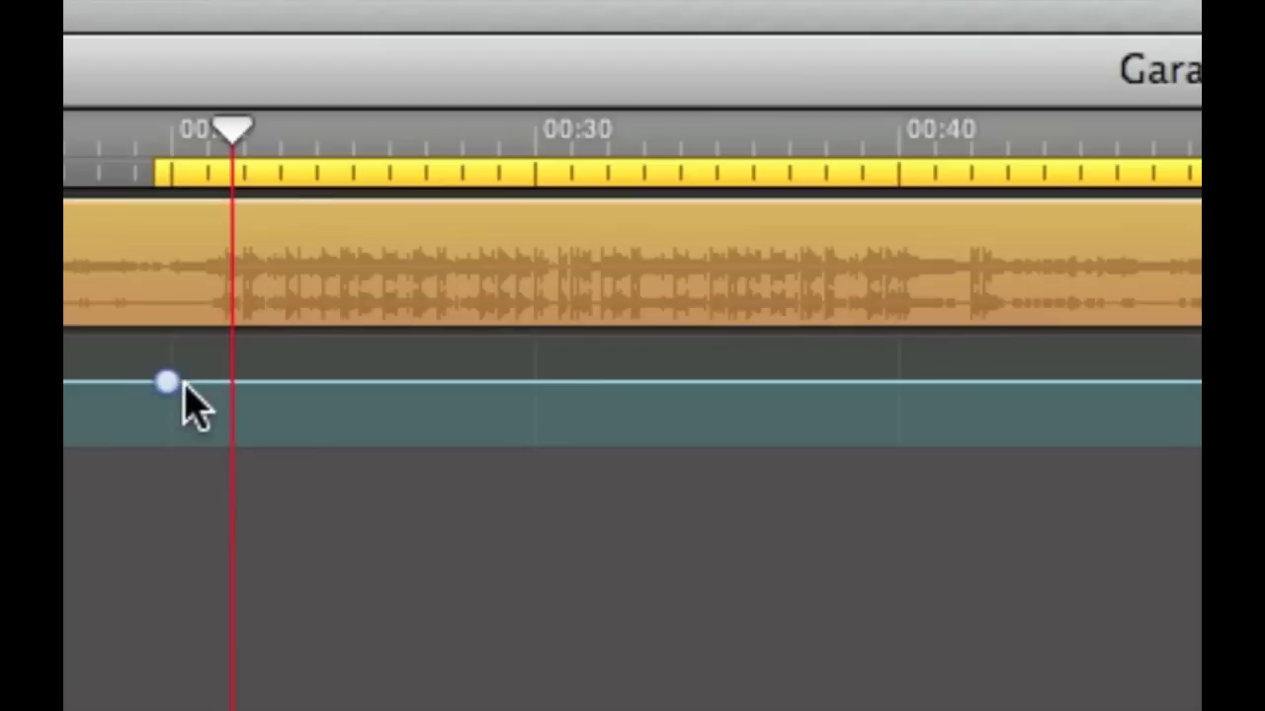
click(259, 382)
mouse_move(168, 383)
drag(168, 385, 174, 476)
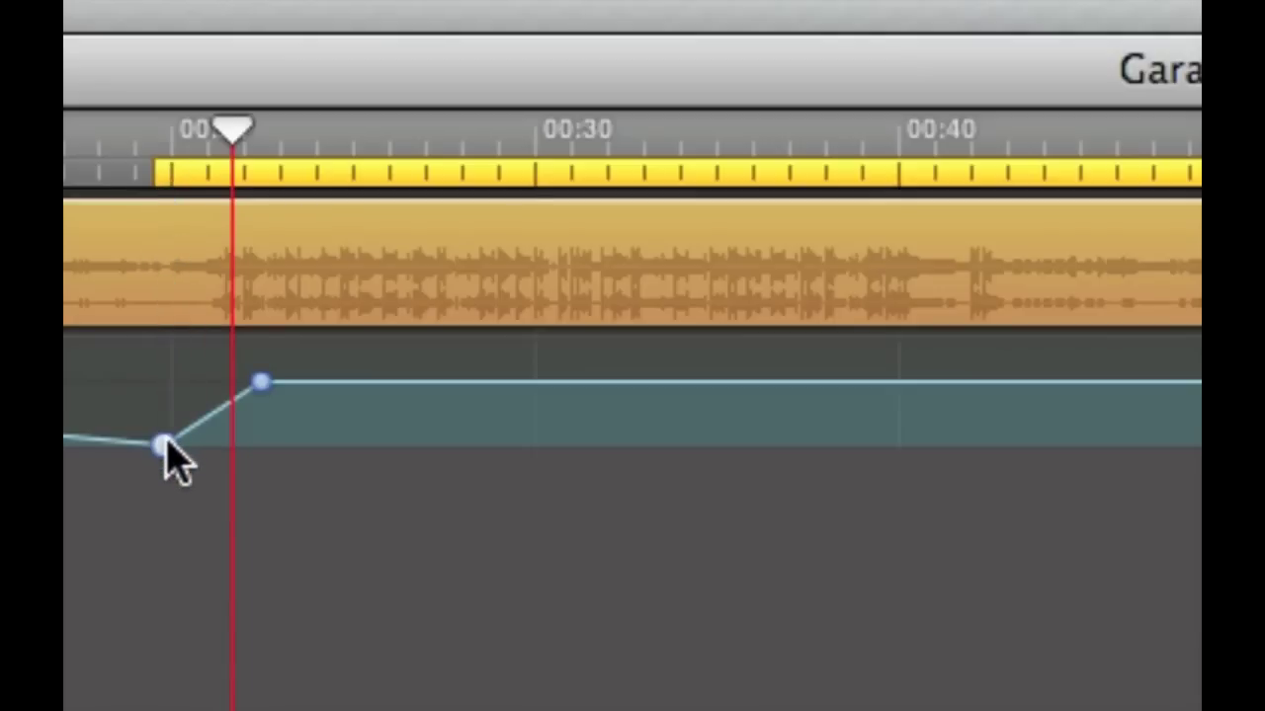
drag(161, 439, 161, 454)
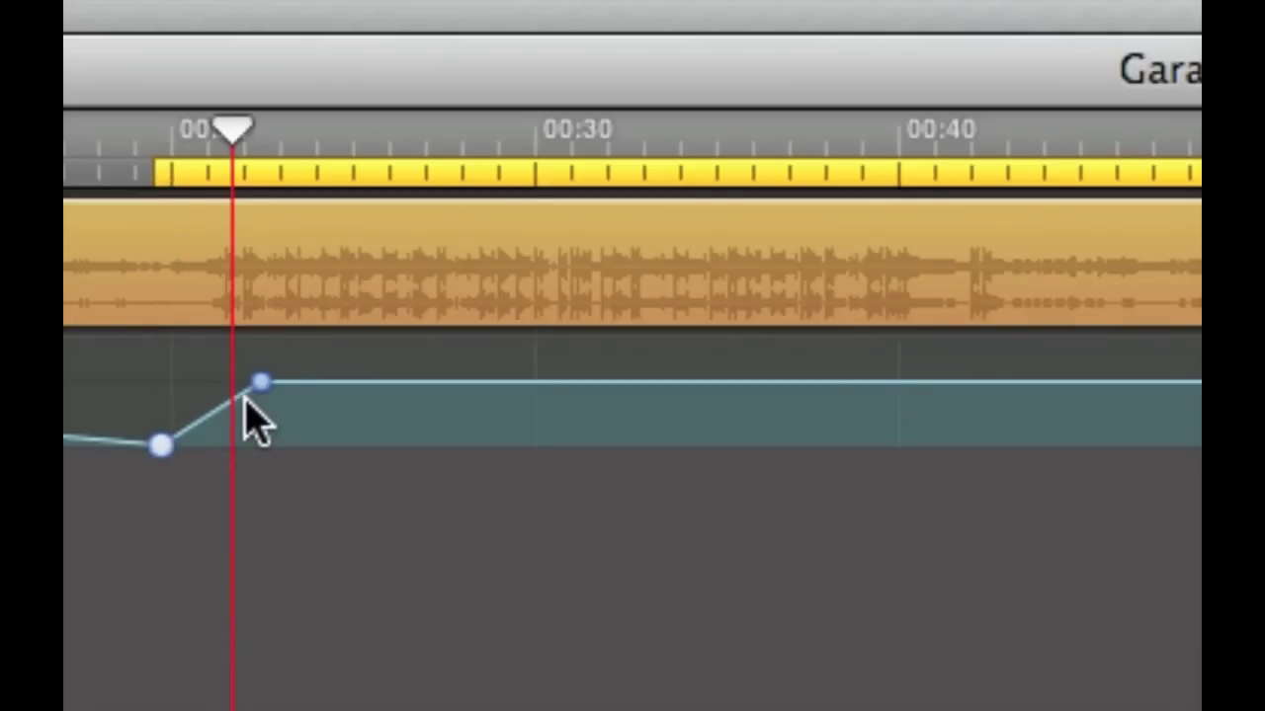
key(Return)
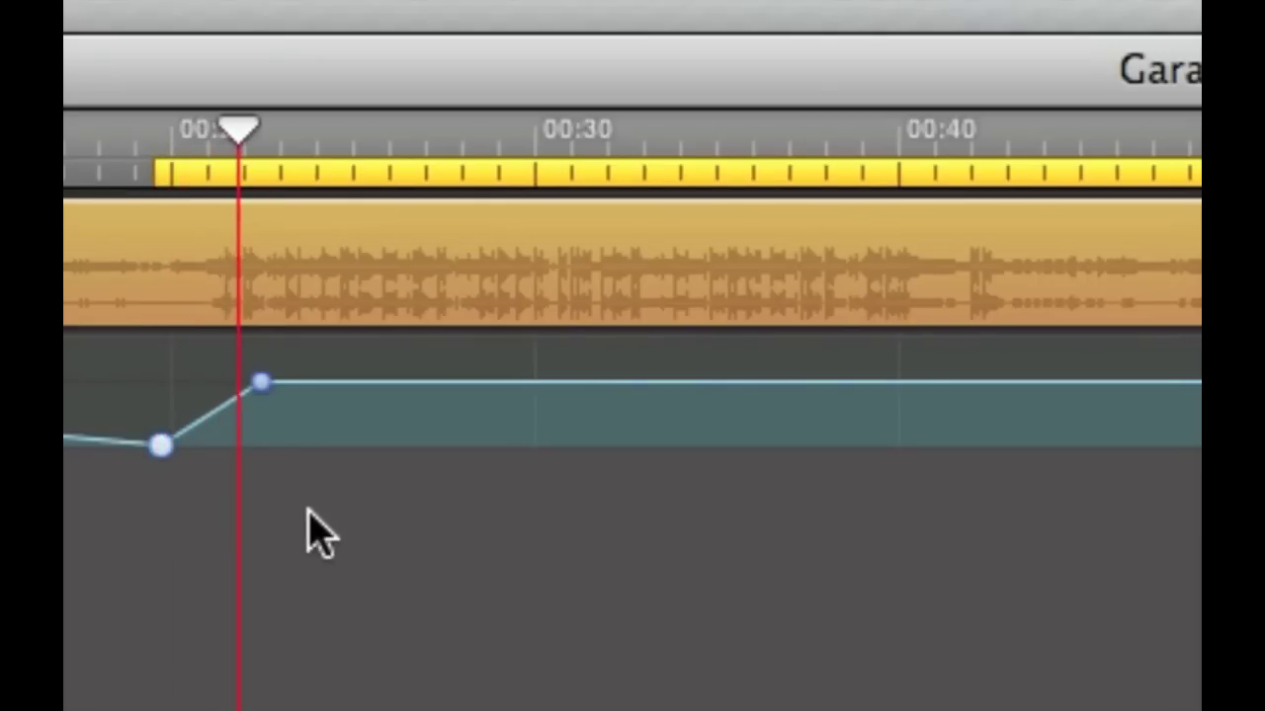
key(space)
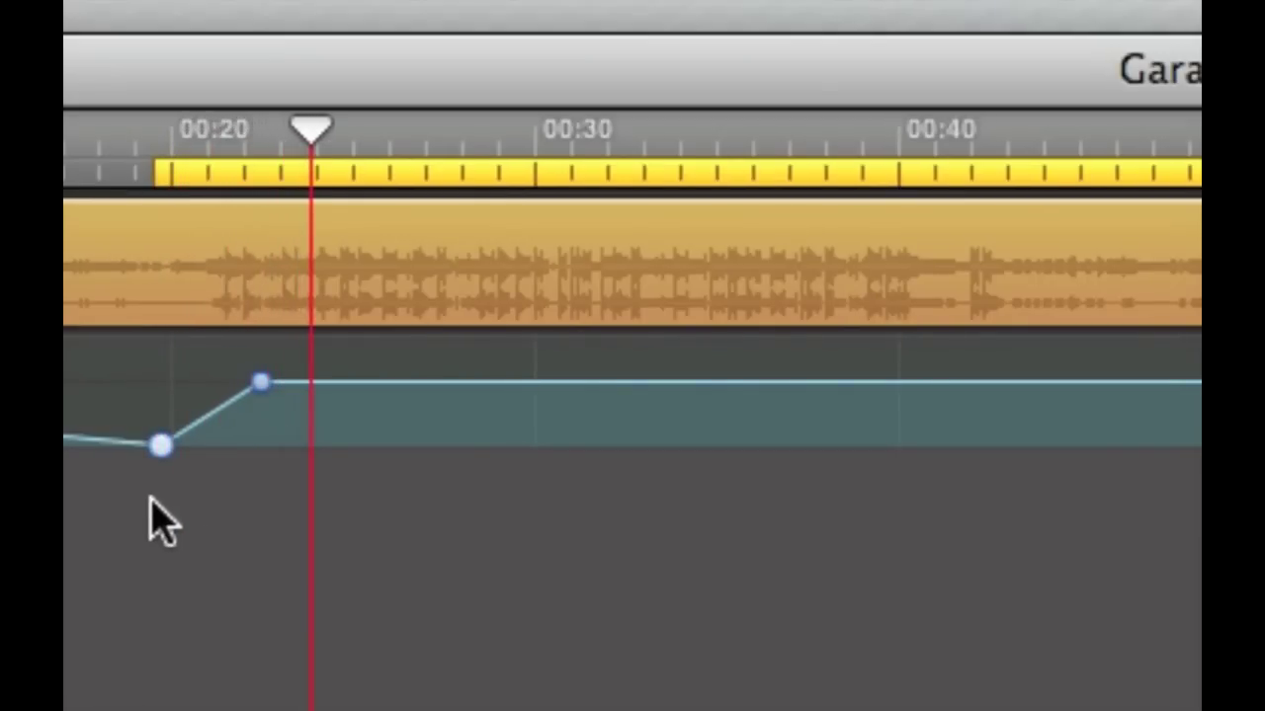
drag(263, 385, 302, 383)
scroll(627, 474, right, 15)
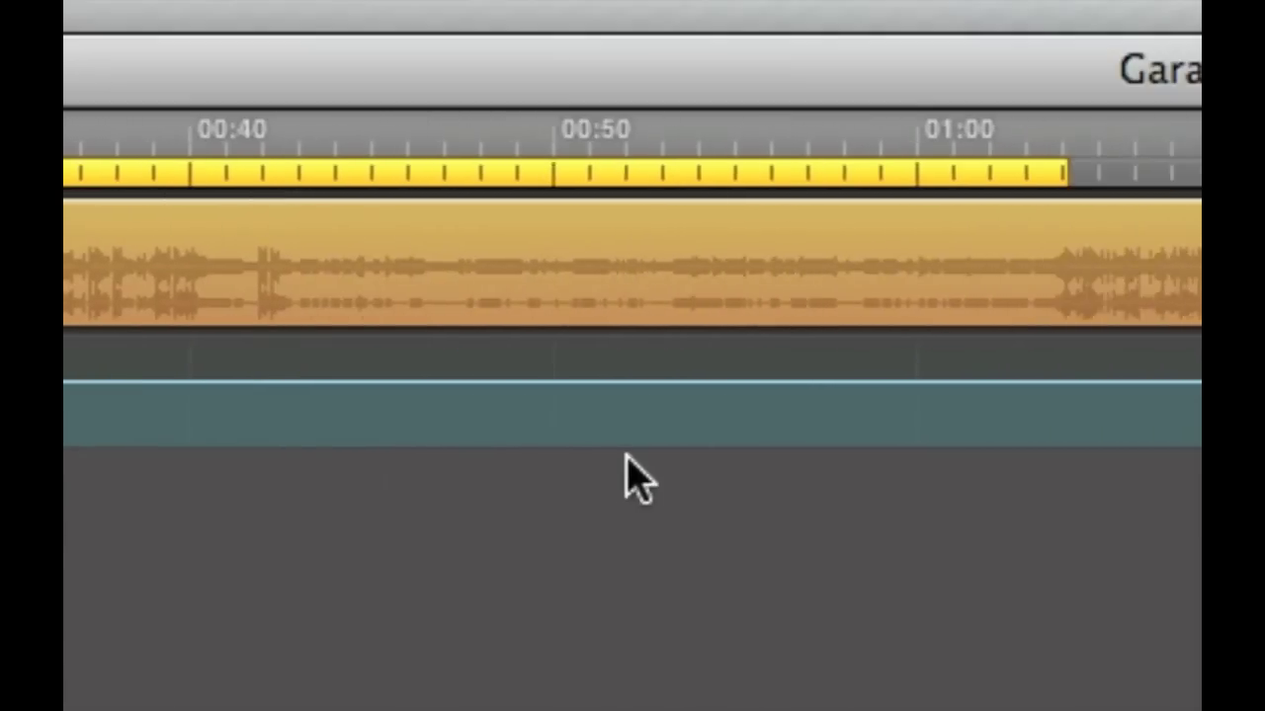
Add a fade-out near the one-minute mark, dropping the volume curve to silence, and play it back.
scroll(629, 476, right, 7)
click(608, 383)
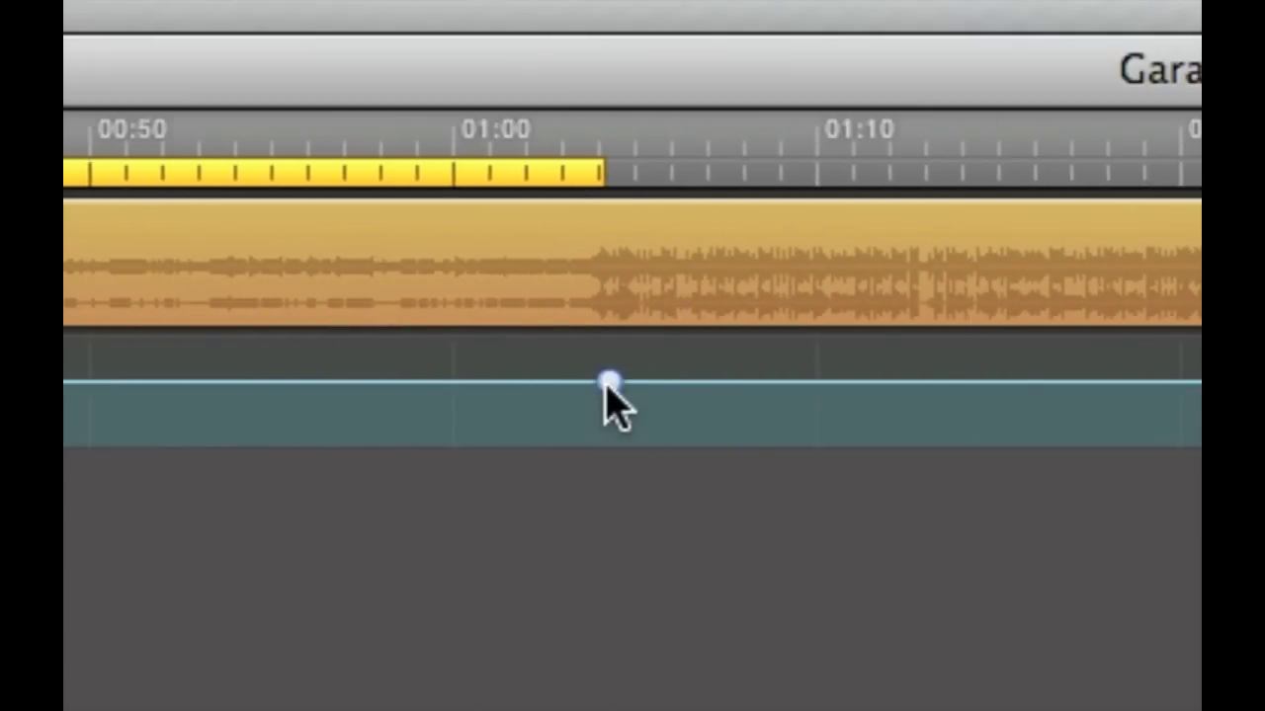
drag(655, 383, 636, 515)
drag(610, 383, 518, 384)
key(space)
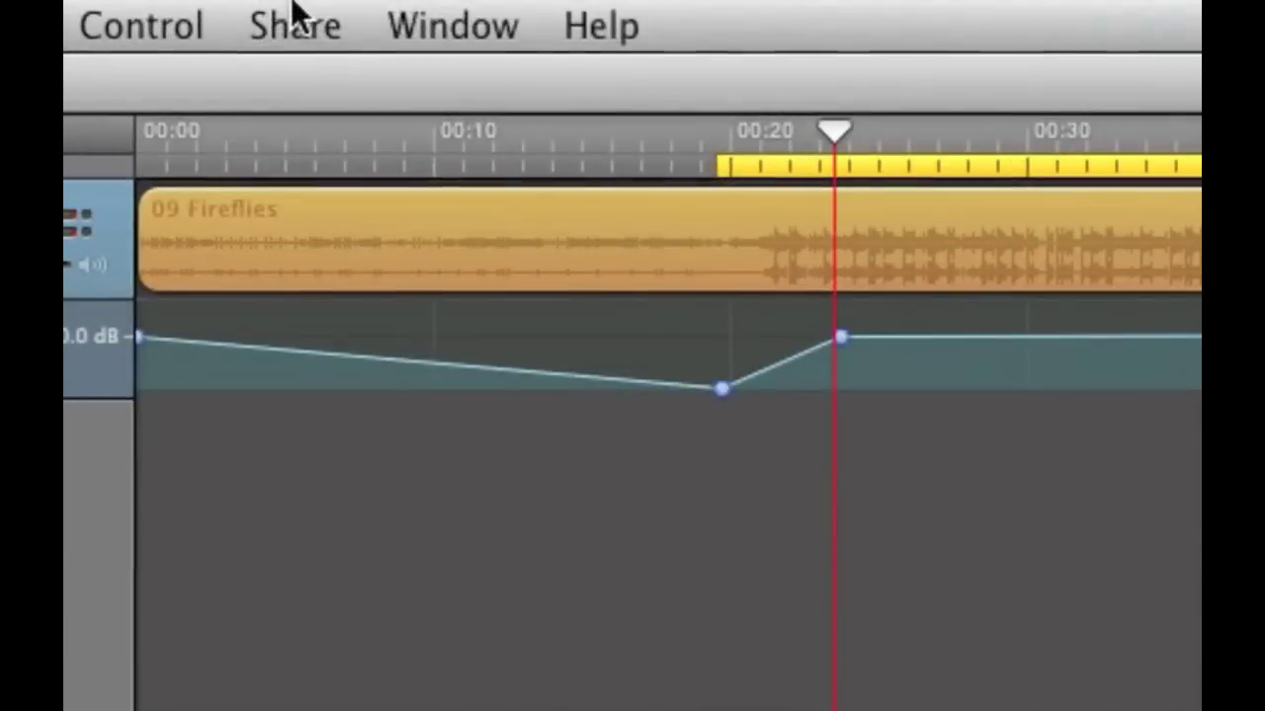
Send the ringtone to iTunes and let GarageBand trim the cycle region to 40 seconds.
click(293, 5)
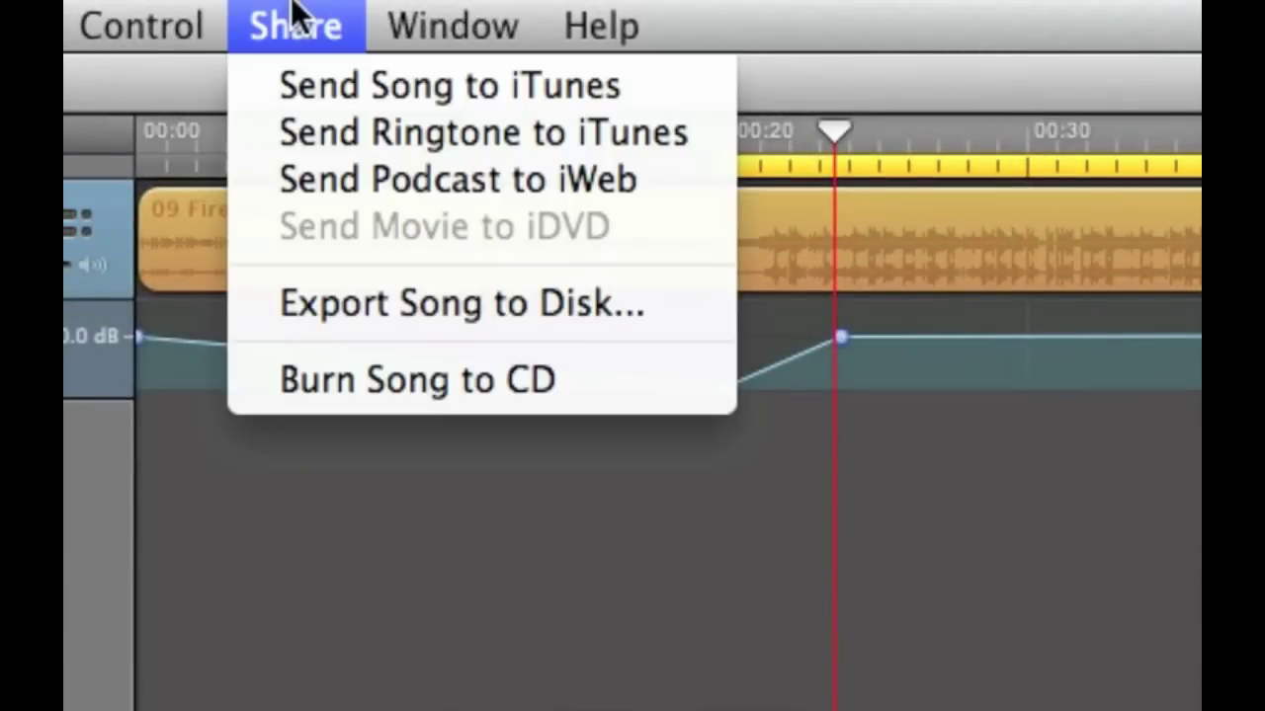
click(298, 127)
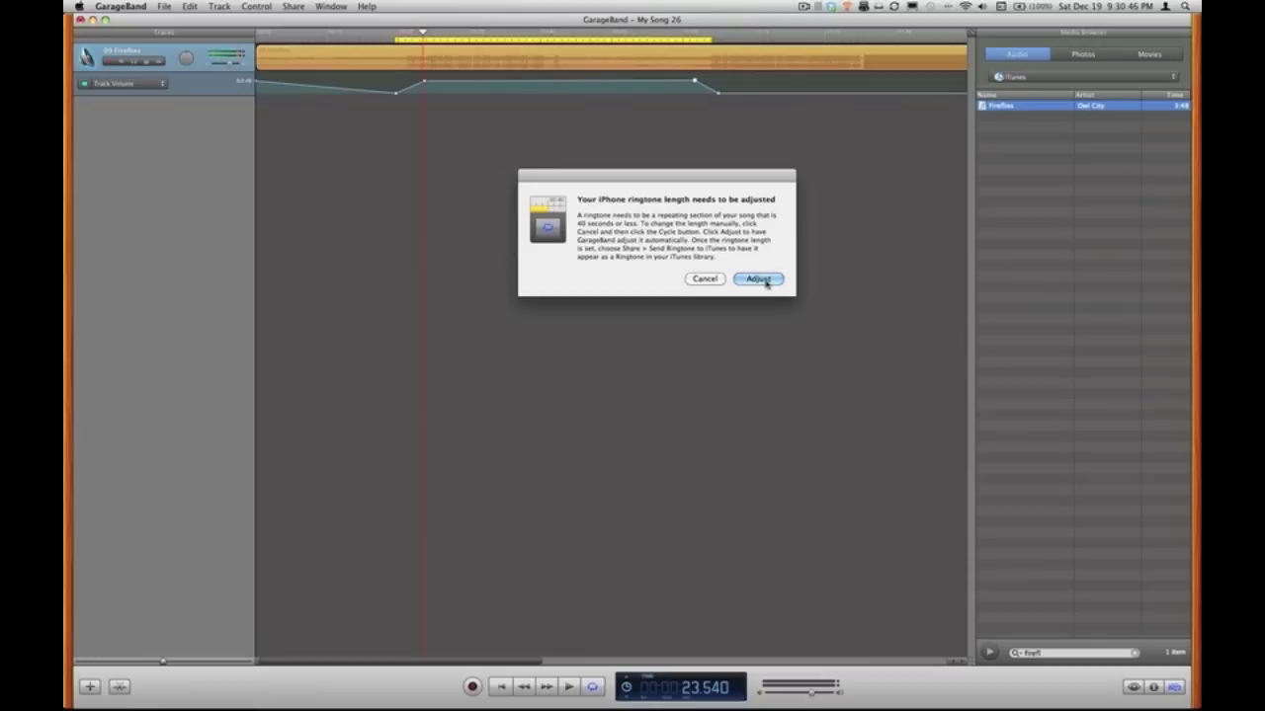
click(758, 280)
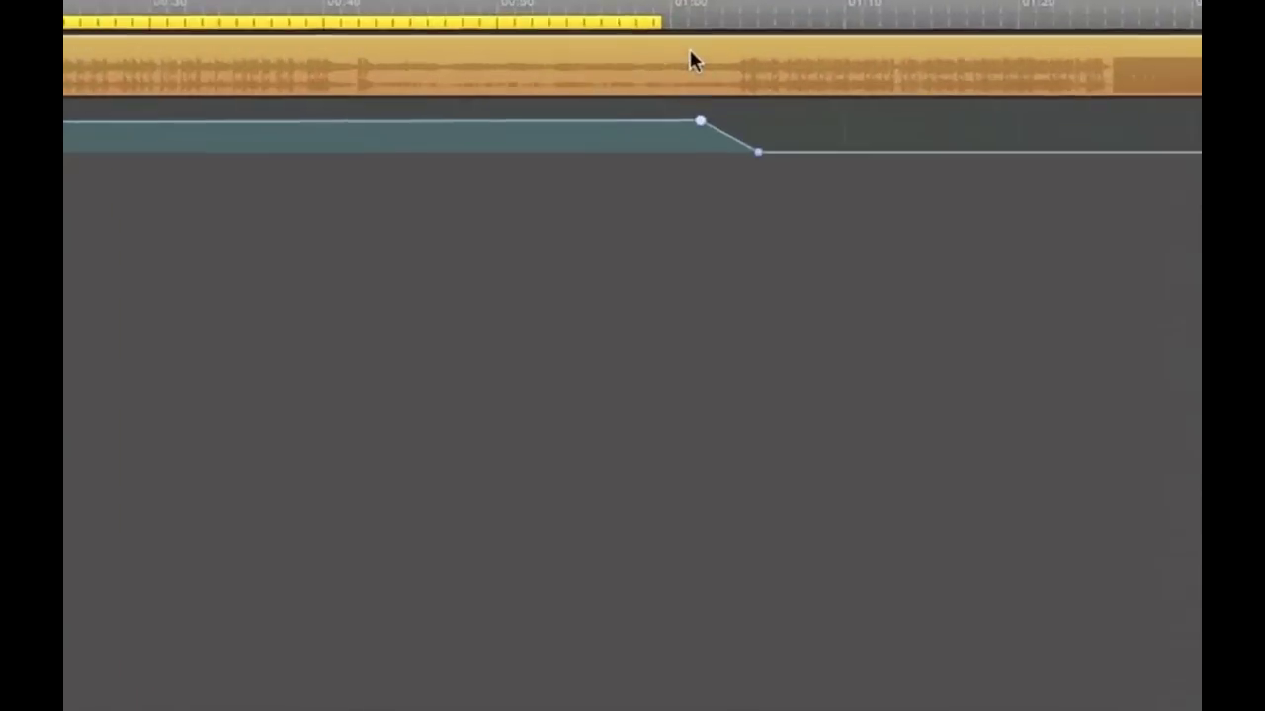
Move both fade-out points earlier and reposition the cycle region so it ends with the fade.
drag(695, 126, 612, 129)
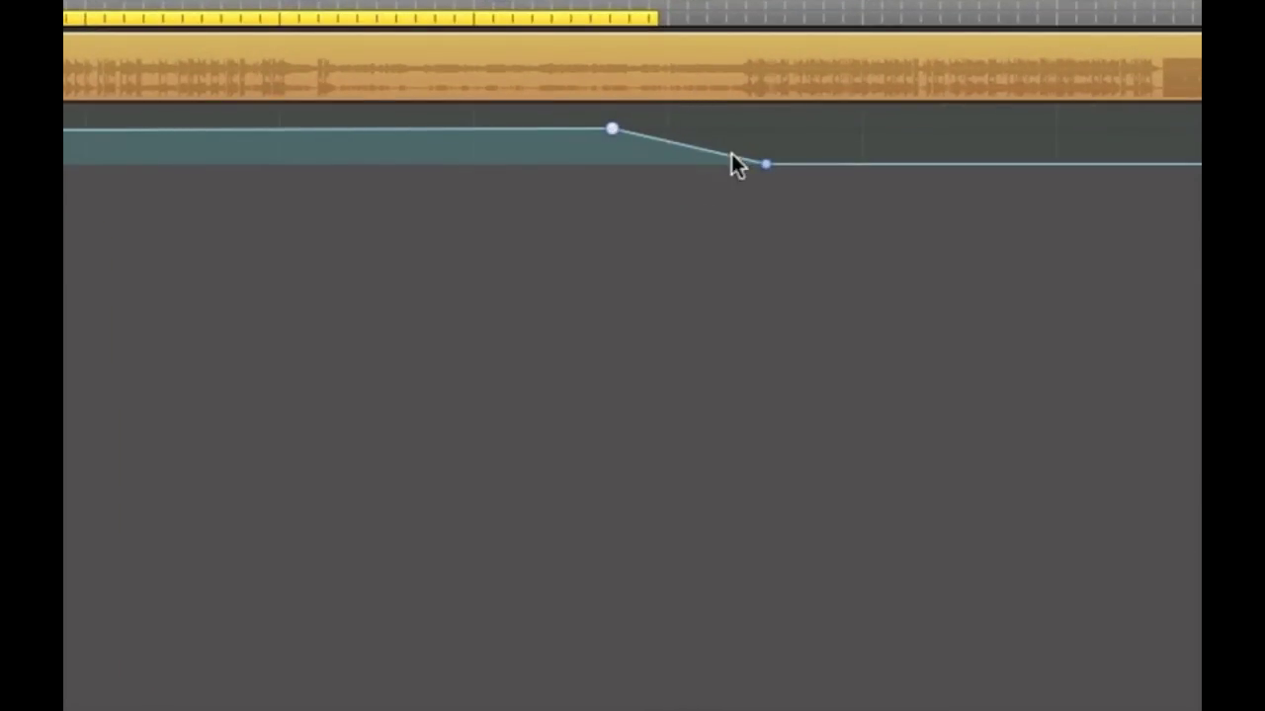
drag(764, 165, 656, 182)
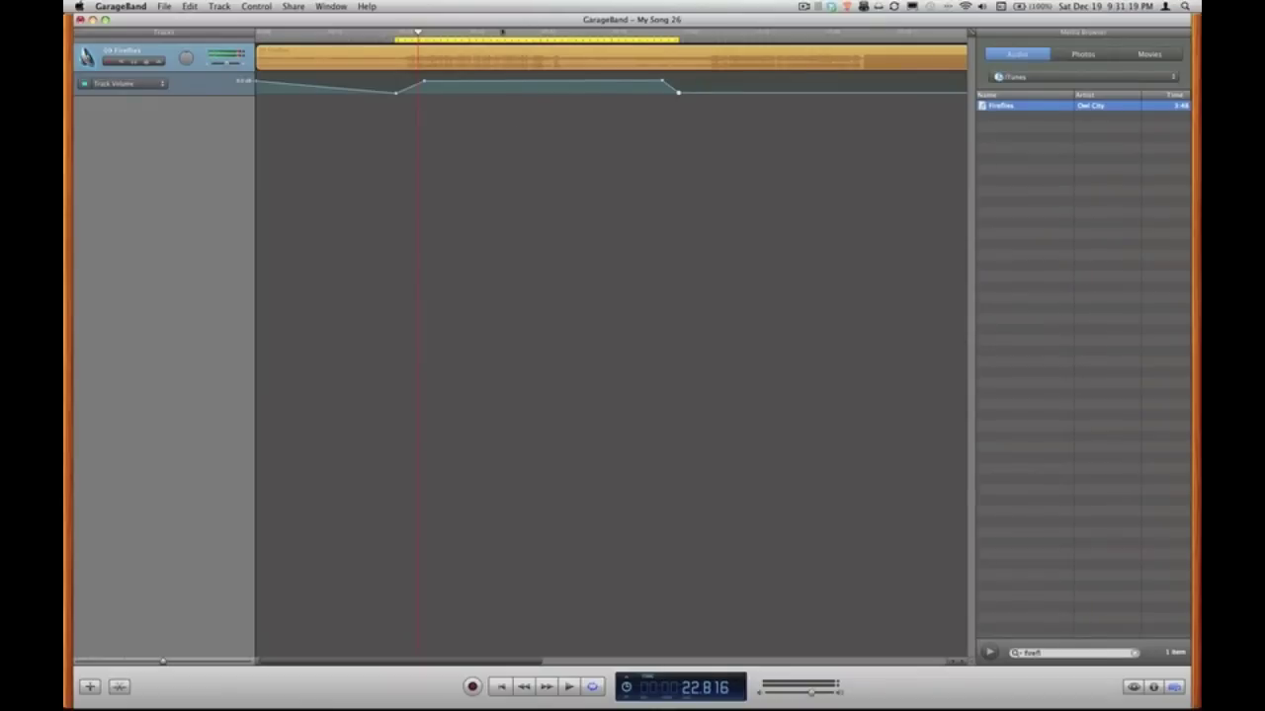
drag(498, 41, 696, 46)
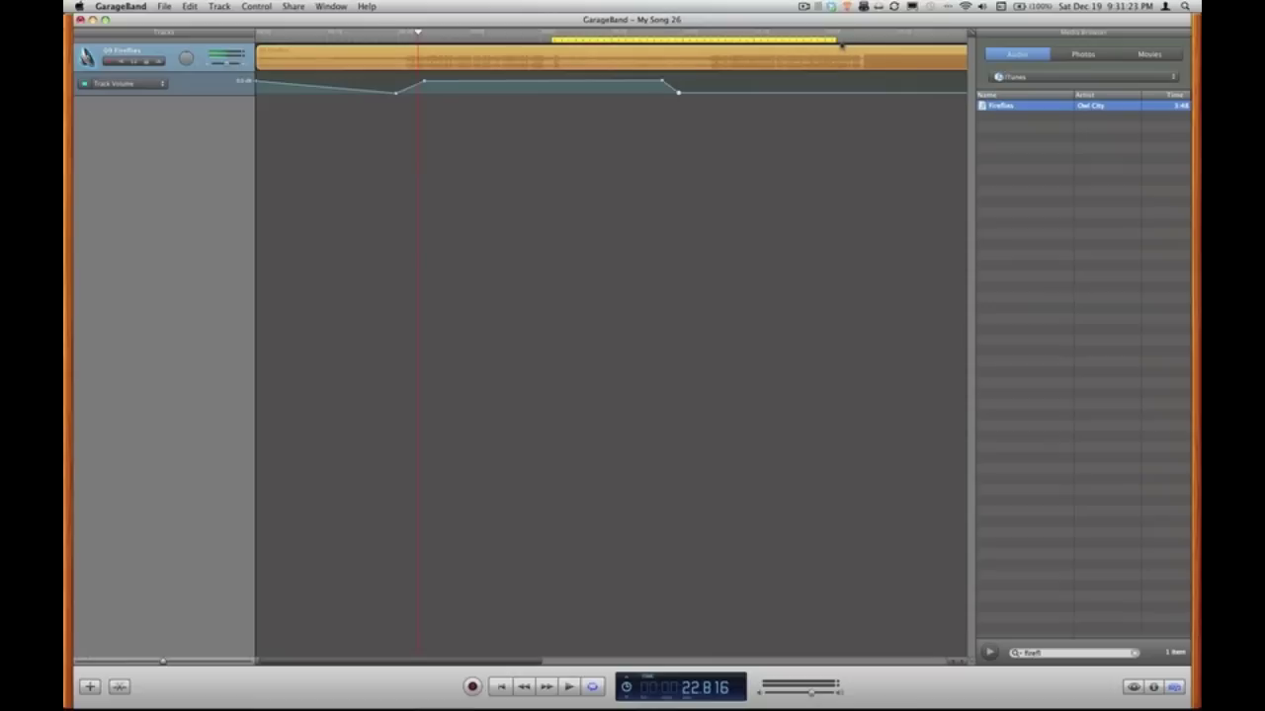
drag(836, 43, 690, 41)
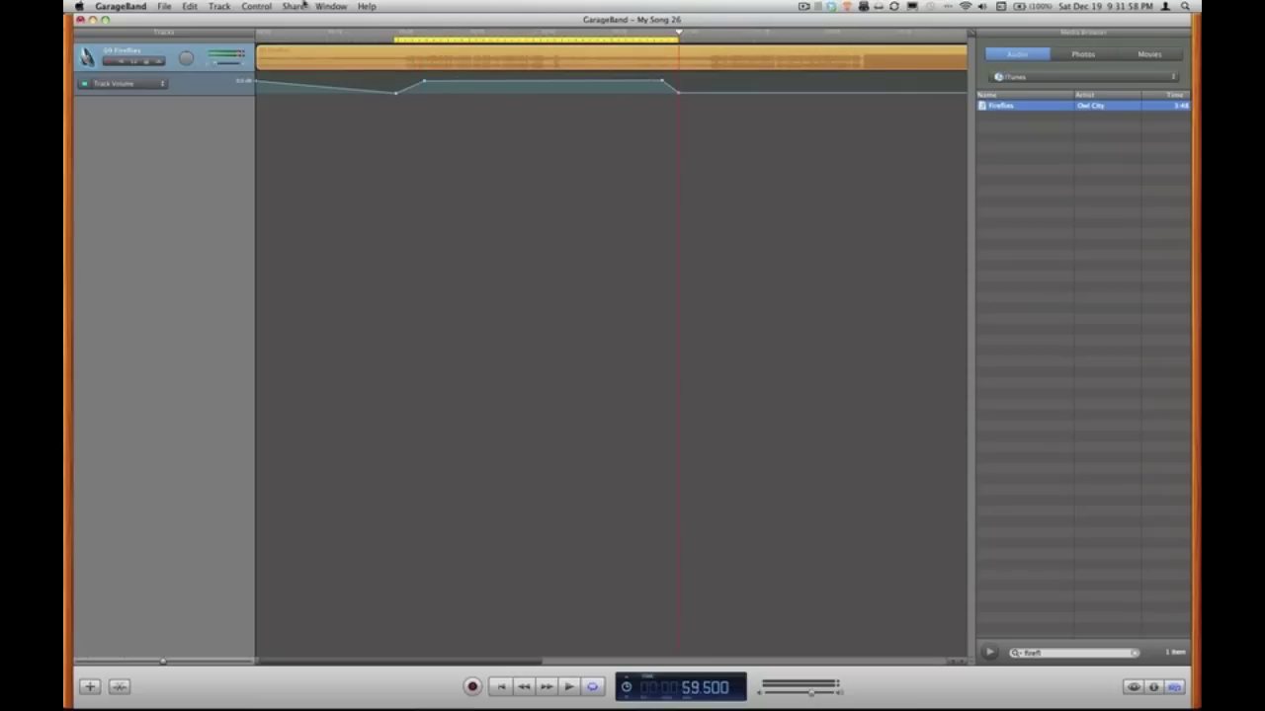
Send the finished ringtone from GarageBand's Share menu to iTunes.
click(296, 6)
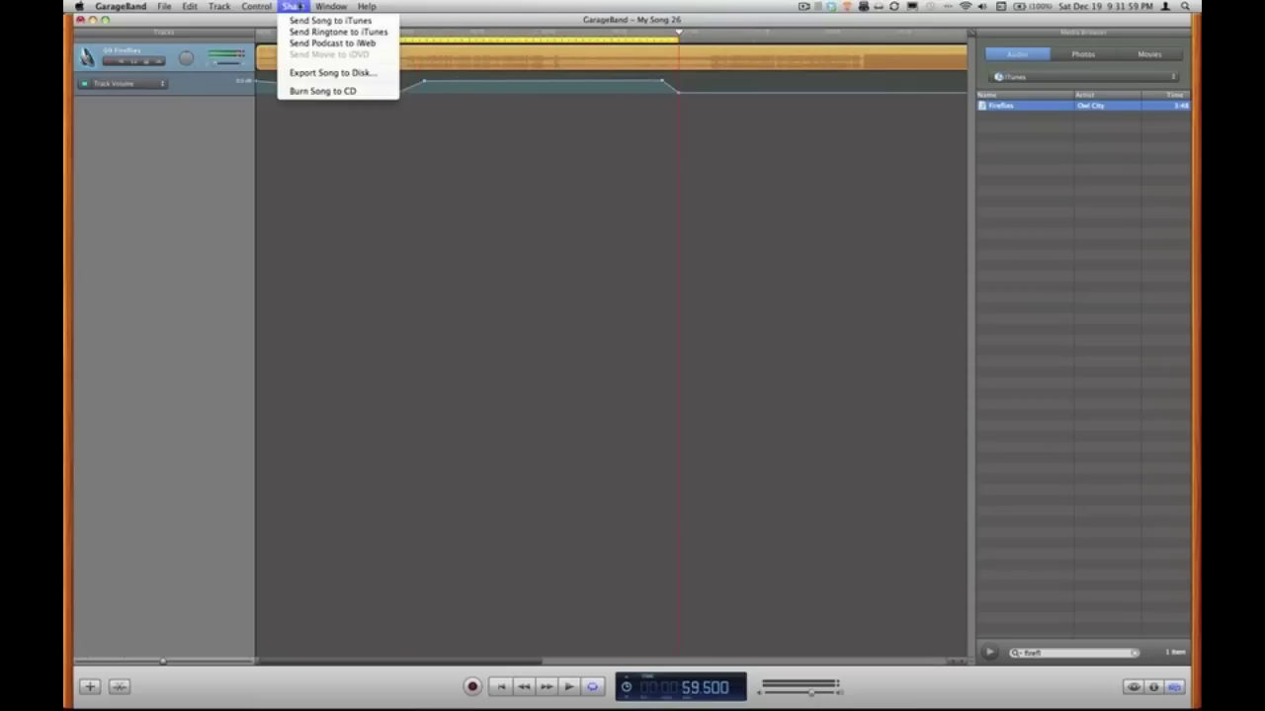
click(326, 28)
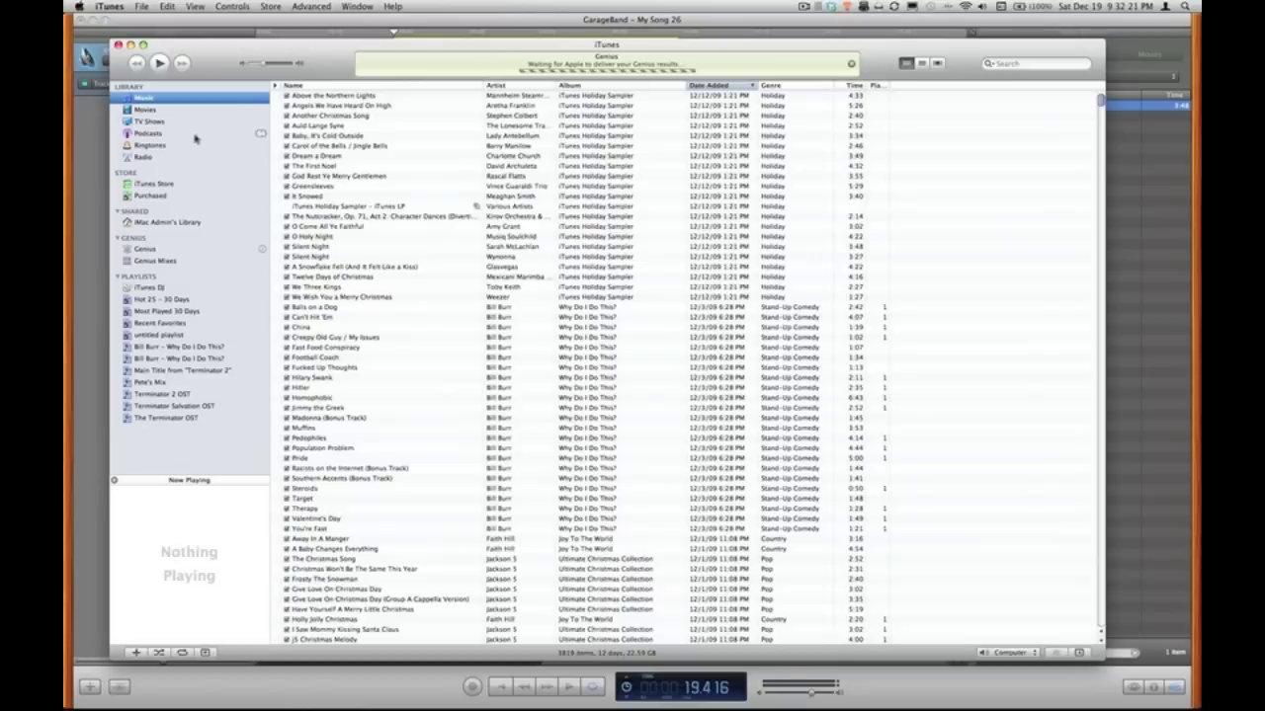
In iTunes Ringtones, rename the 0:40 ringtone 'My Song 26' to 'Fireflies'.
click(151, 145)
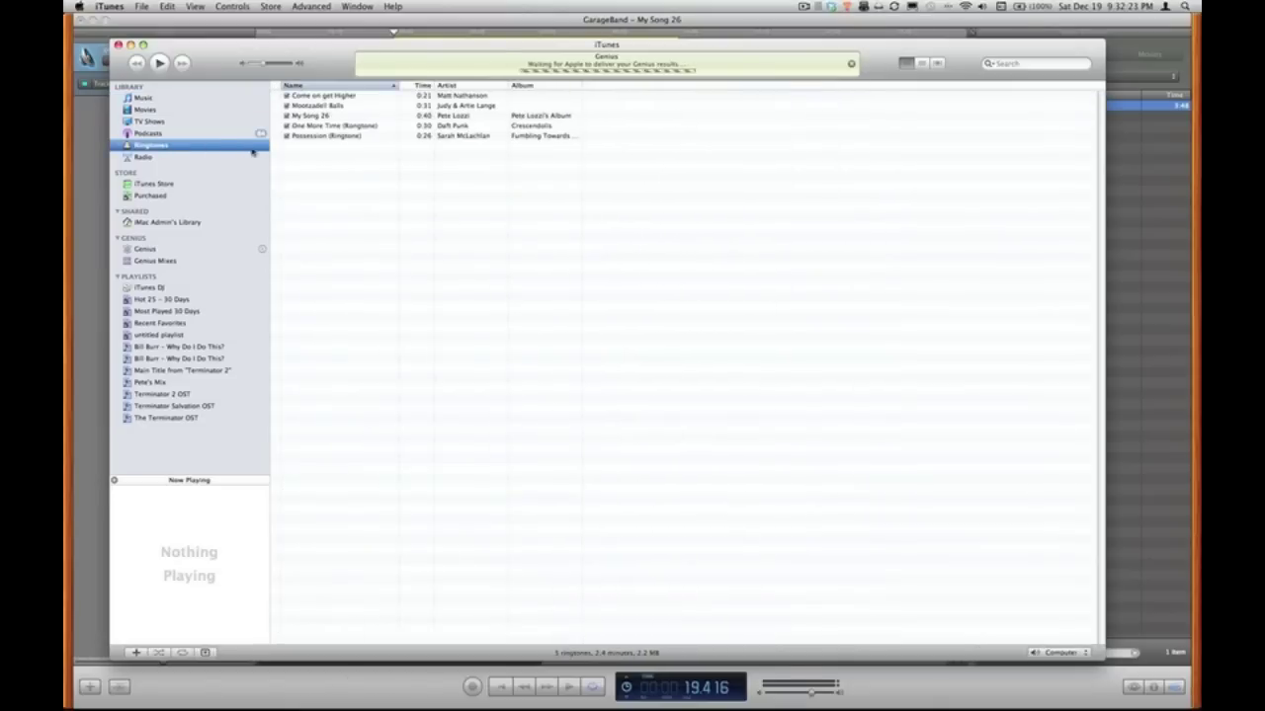
click(310, 117)
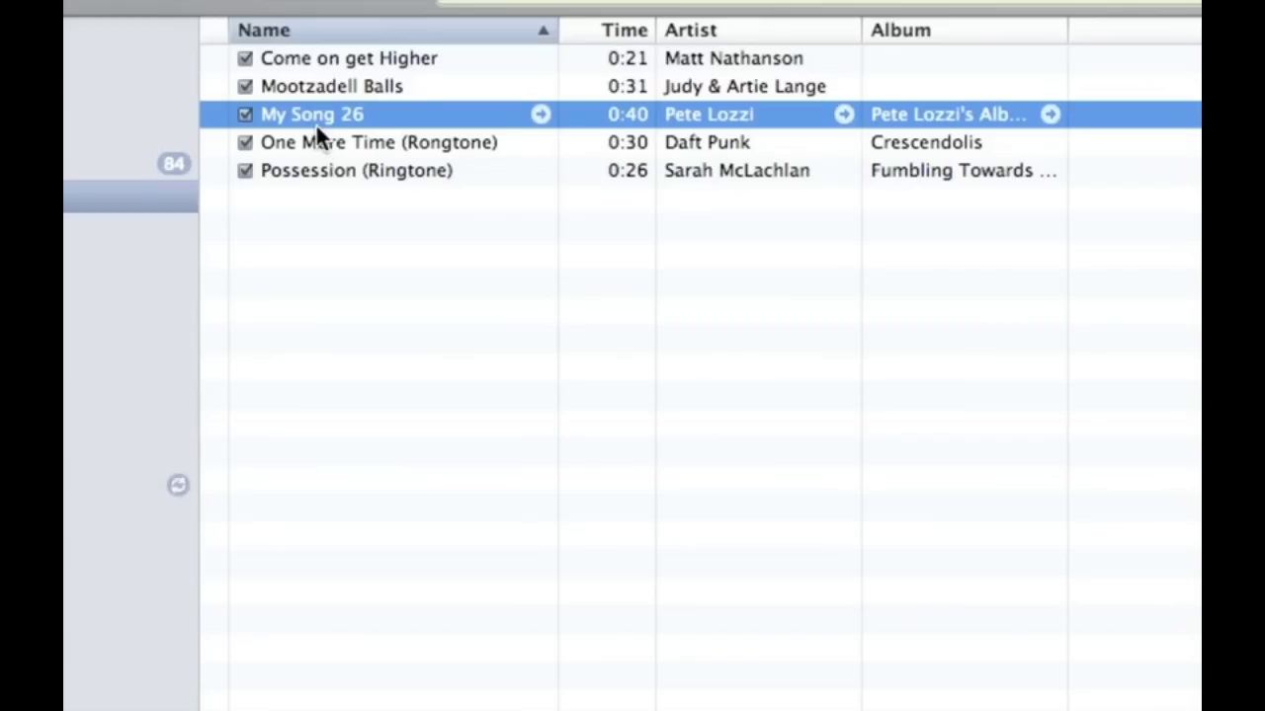
click(318, 114)
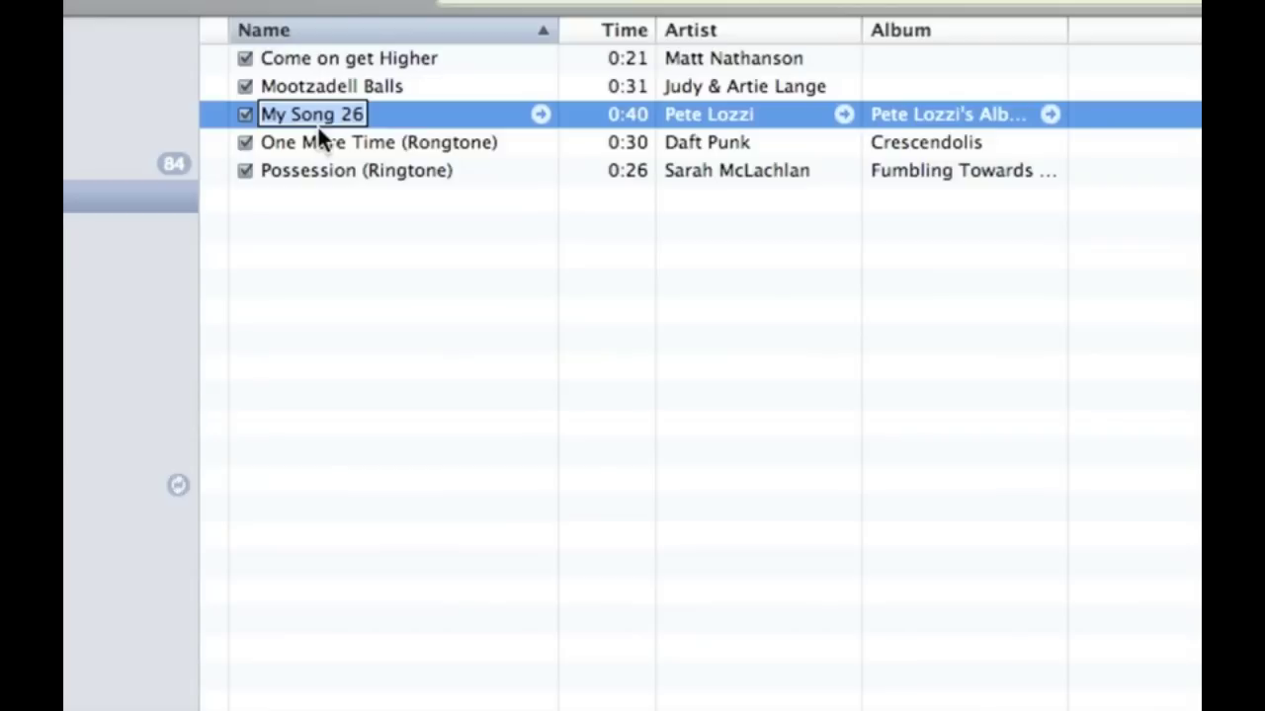
text(Fi)
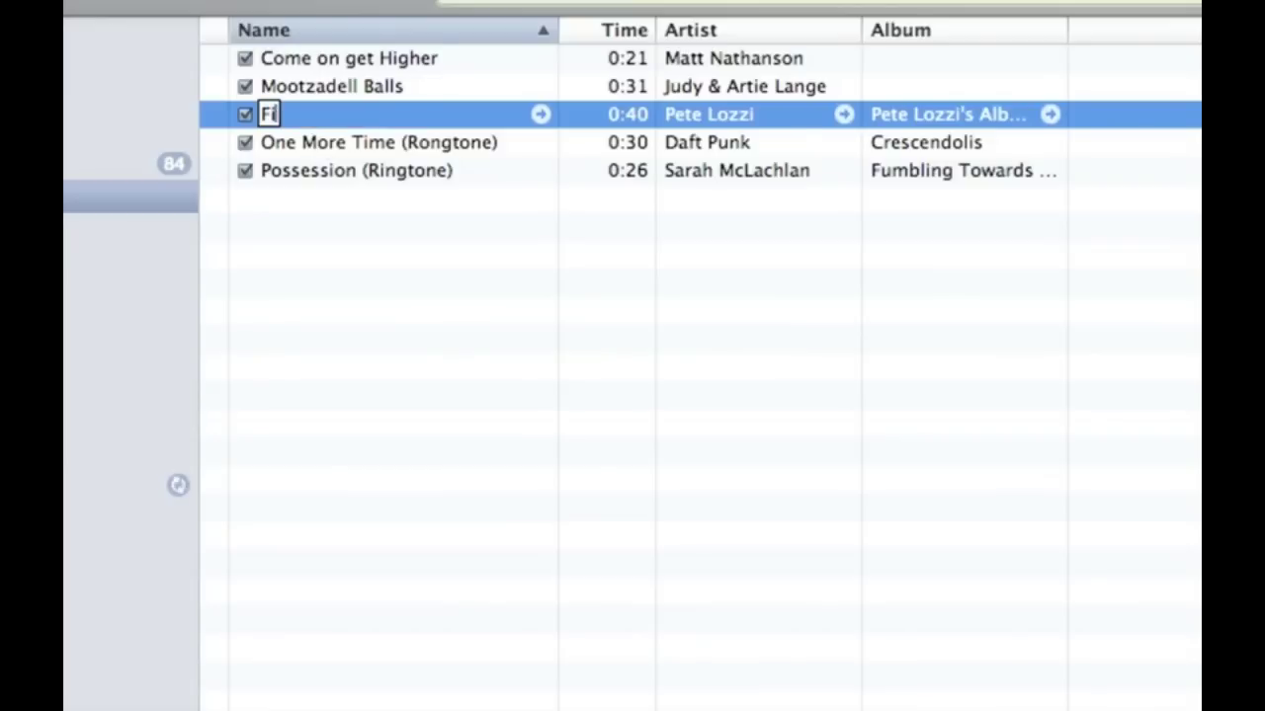
text(reflies)
key(Return)
click(701, 88)
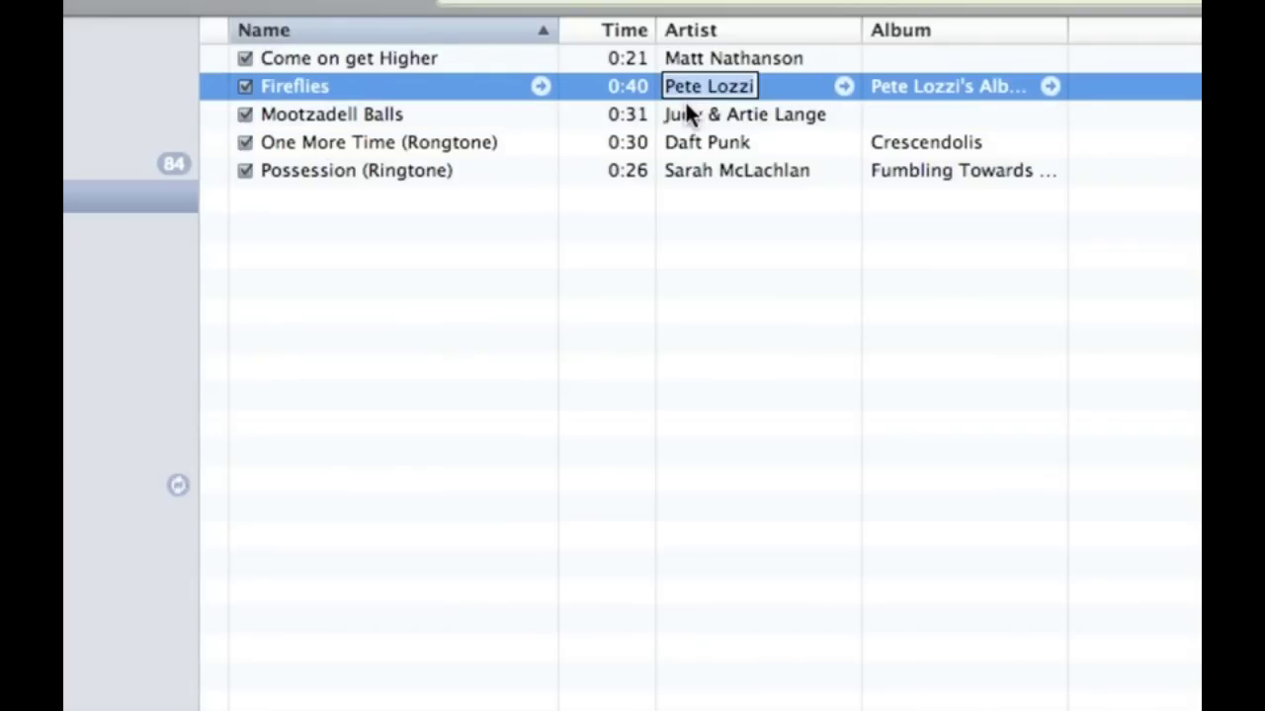